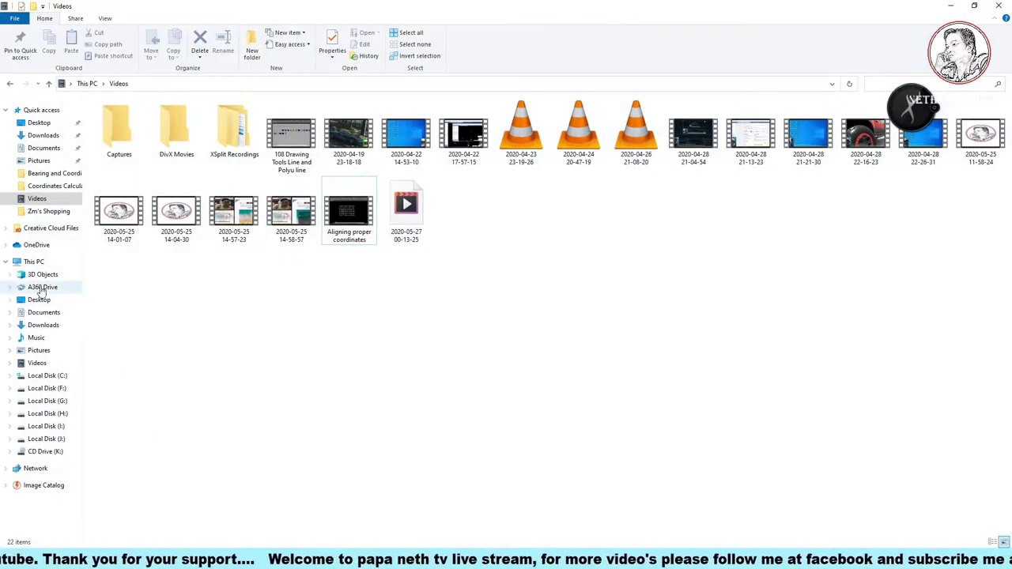
Open the Local Disk (G:) drive from File Explorer's navigation pane.
left_click(45, 401)
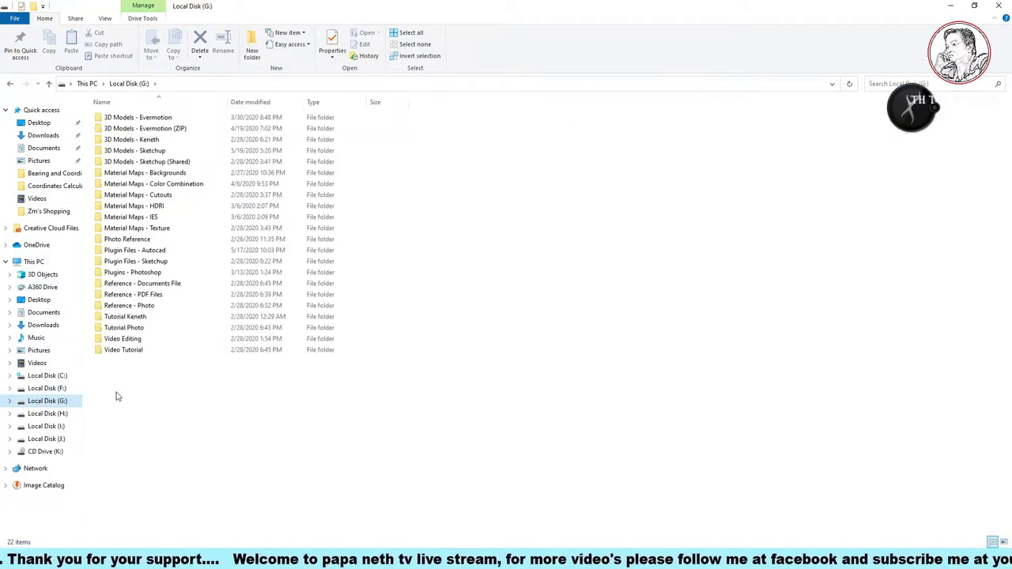
Open the Tutorial Keneth folder and select its Coordinates Calculation subfolder.
double_click(135, 320)
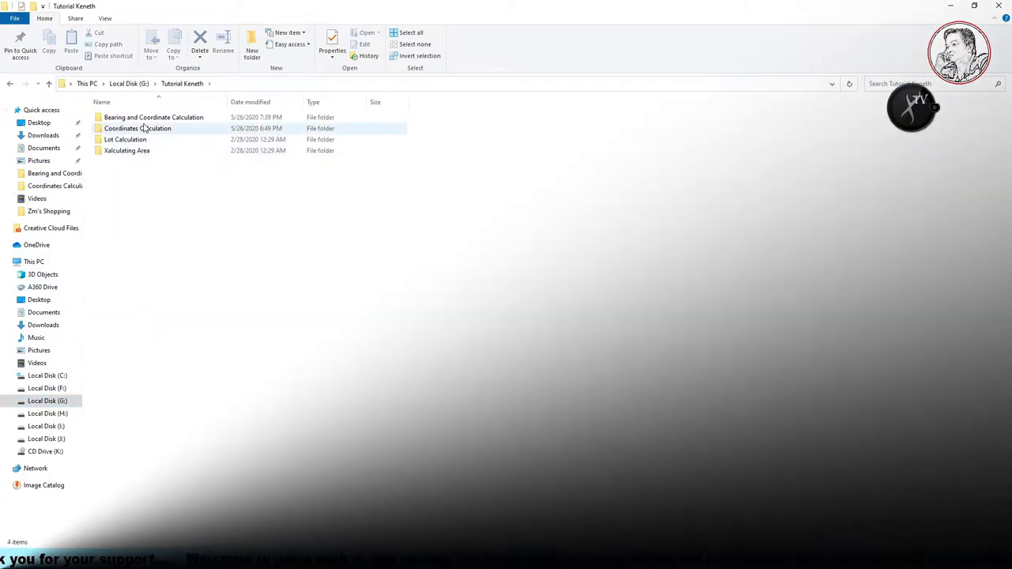
left_click(147, 128)
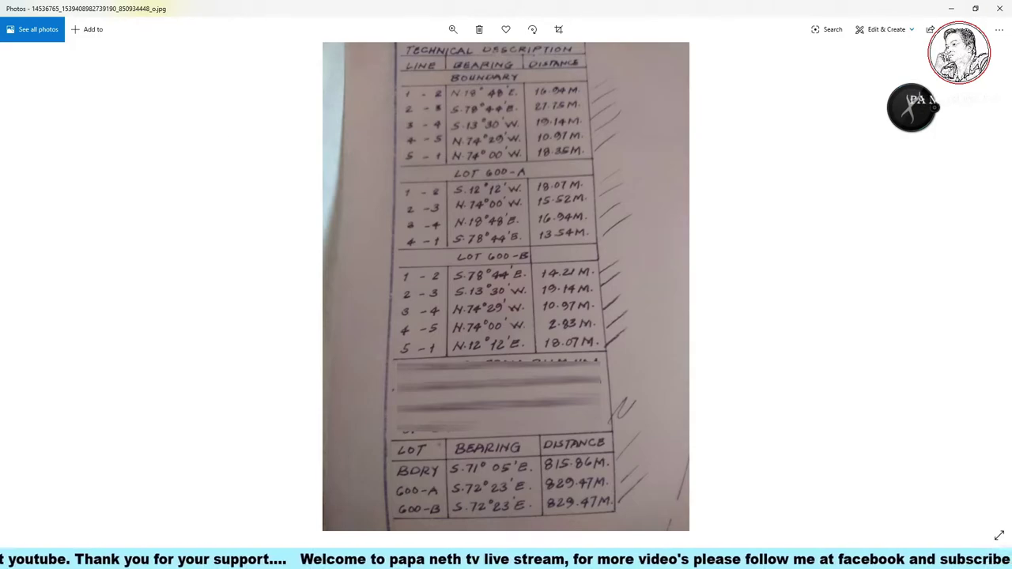
Close Photos, minimize Explorer, refresh the desktop, and launch AutoCAD 2017 from its shortcut.
left_click(951, 8)
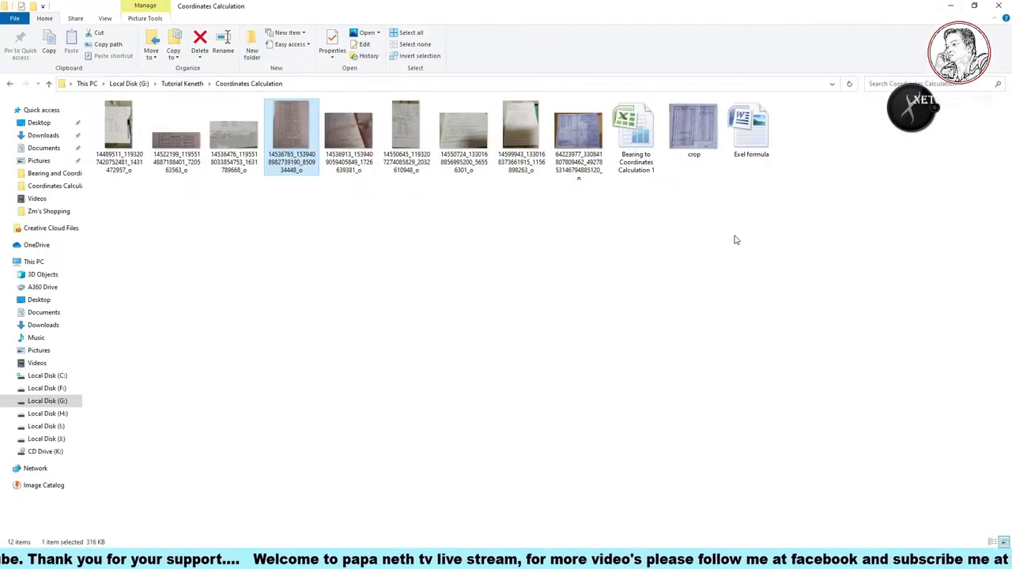
left_click(950, 6)
right_click(623, 235)
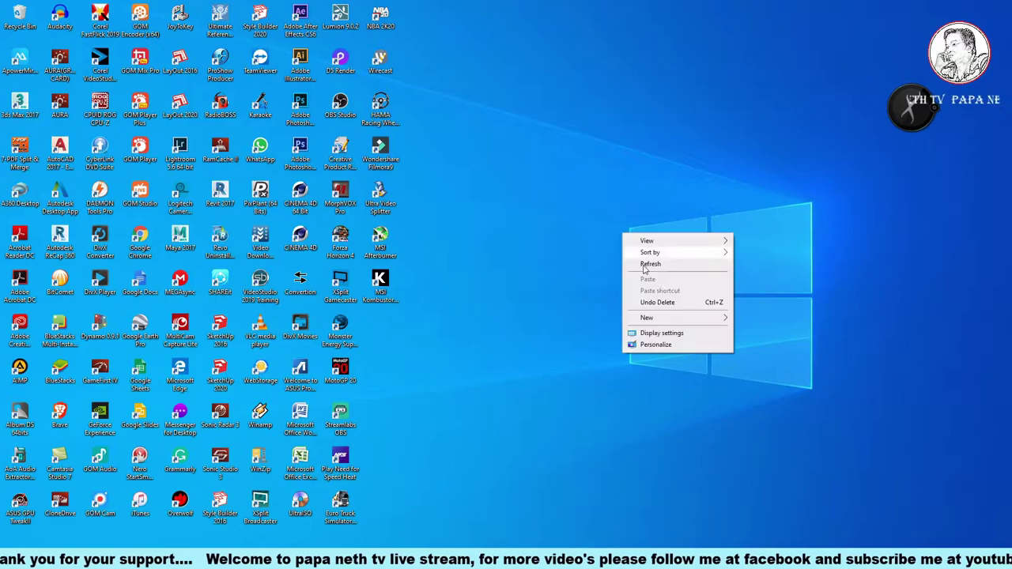
left_click(659, 268)
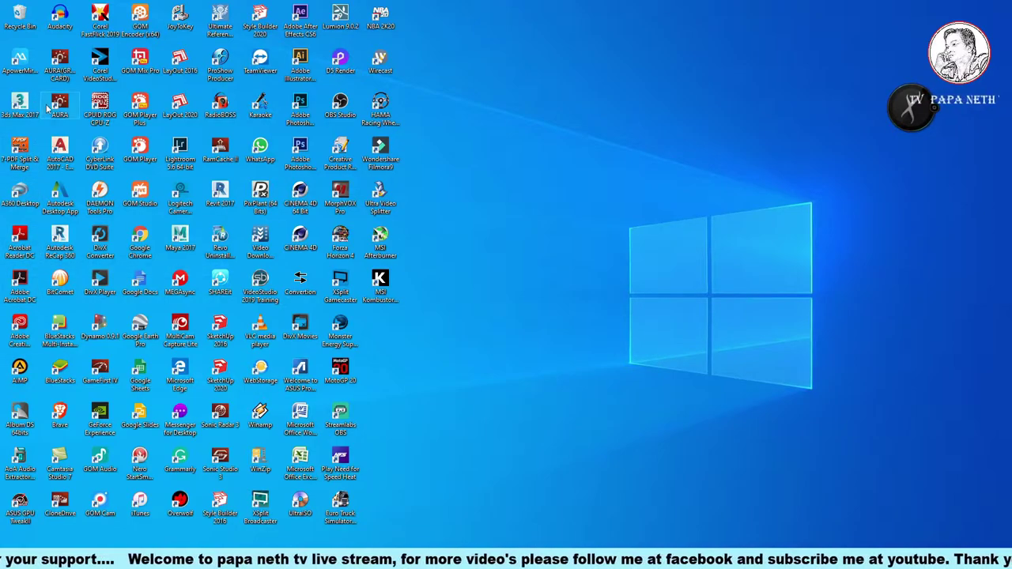
left_click(64, 156)
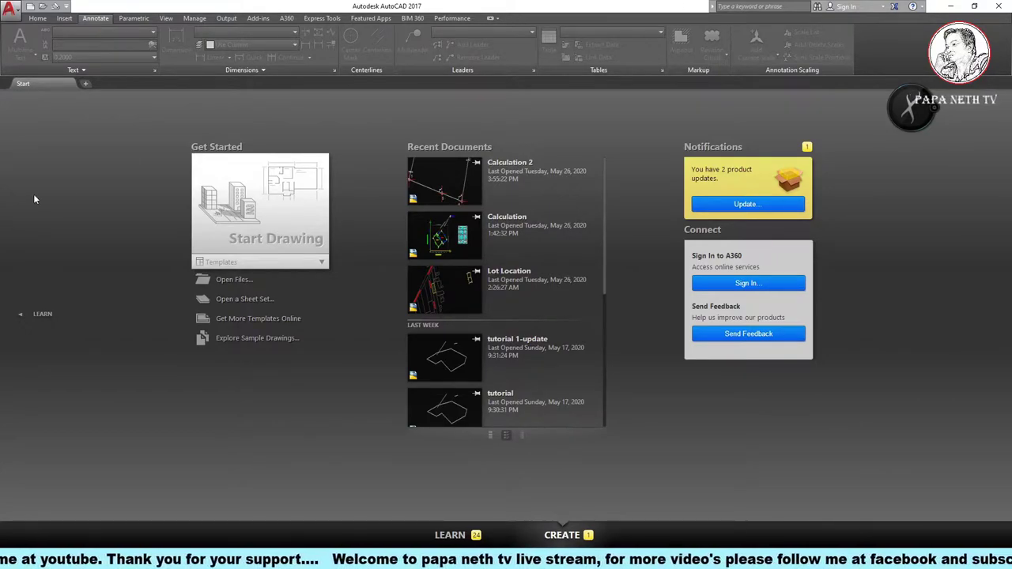
Start a new blank drawing from the acad.dwt template.
left_click(11, 11)
left_click(27, 75)
left_click(30, 7)
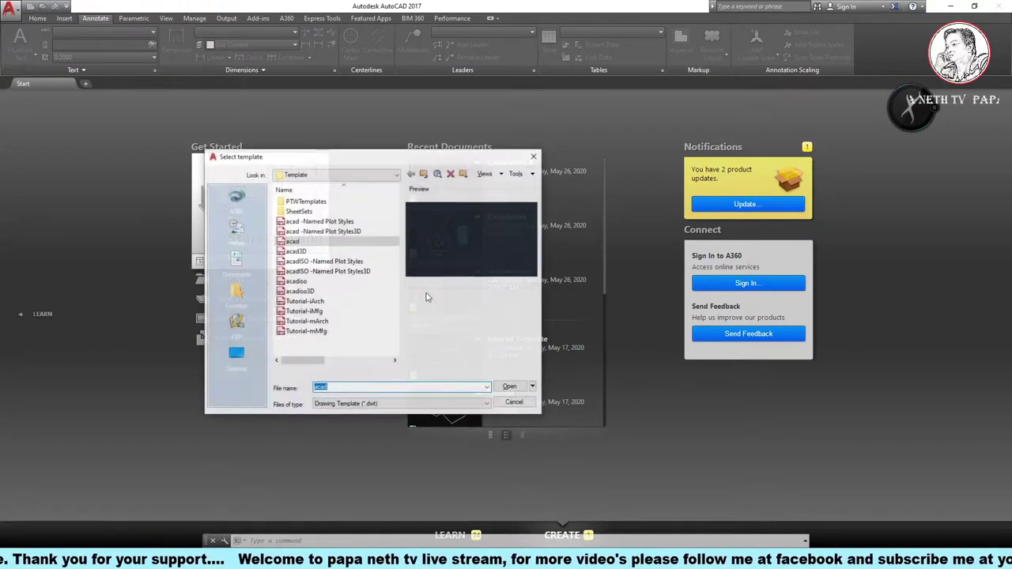
left_click(509, 387)
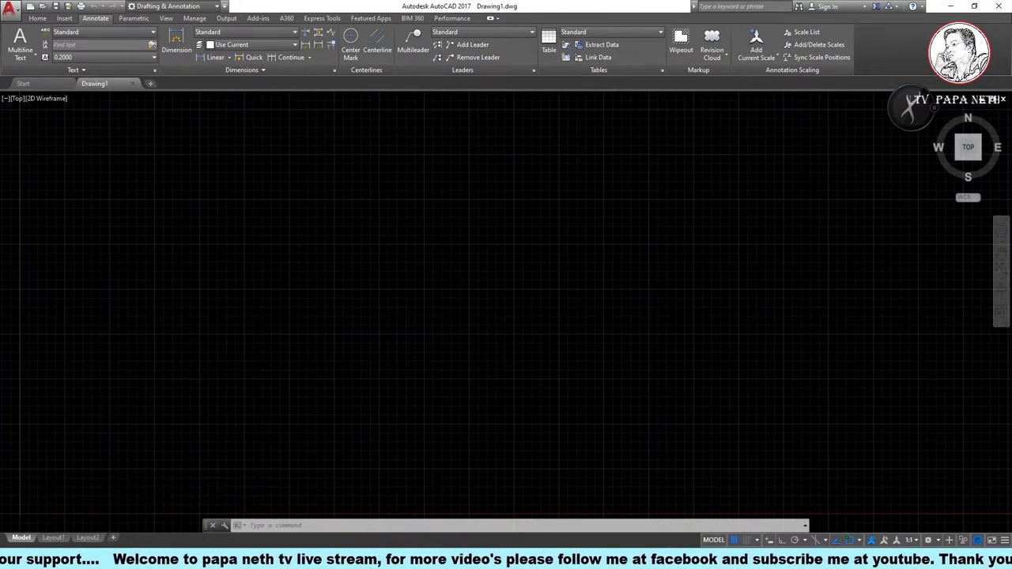
Turn off Show UCS Icon at Origin, then open the Dimension Style Manager.
middle_click_drag(127, 473, 190, 436)
scroll(190, 435, "down", 3)
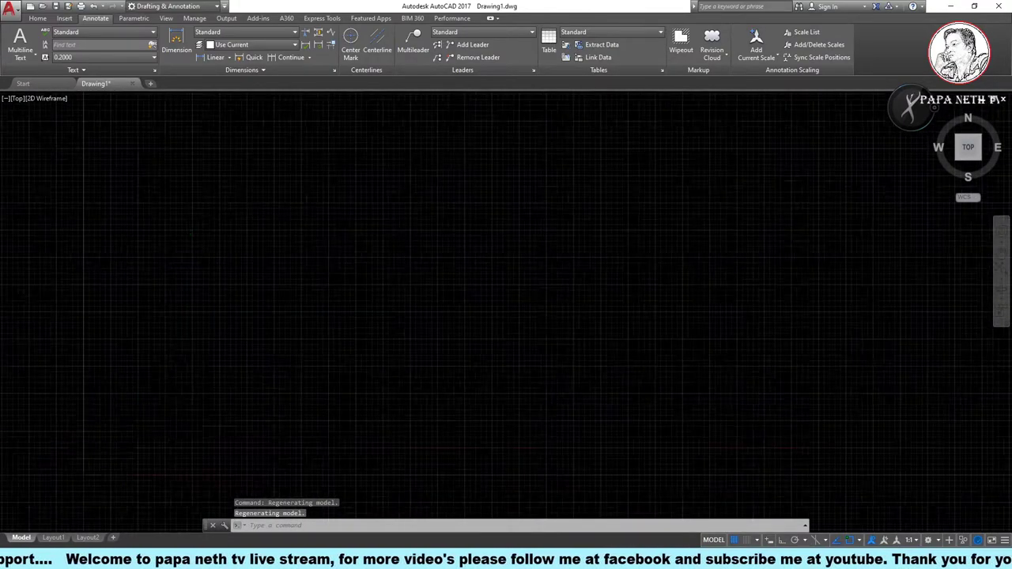
scroll(190, 436, "up", 3)
middle_click_drag(190, 436, 13, 514)
right_click(12, 520)
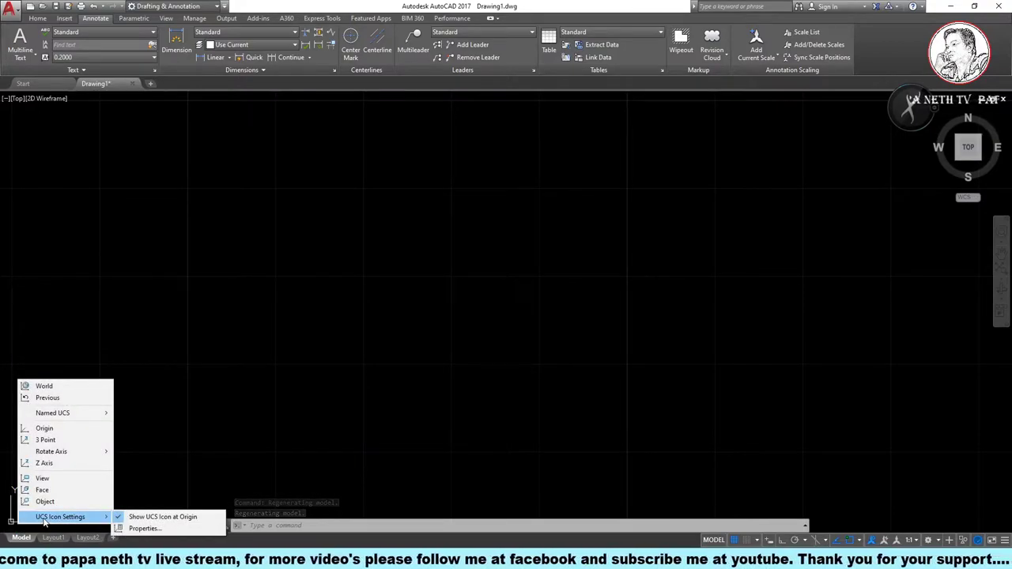
mouse_move(60, 516)
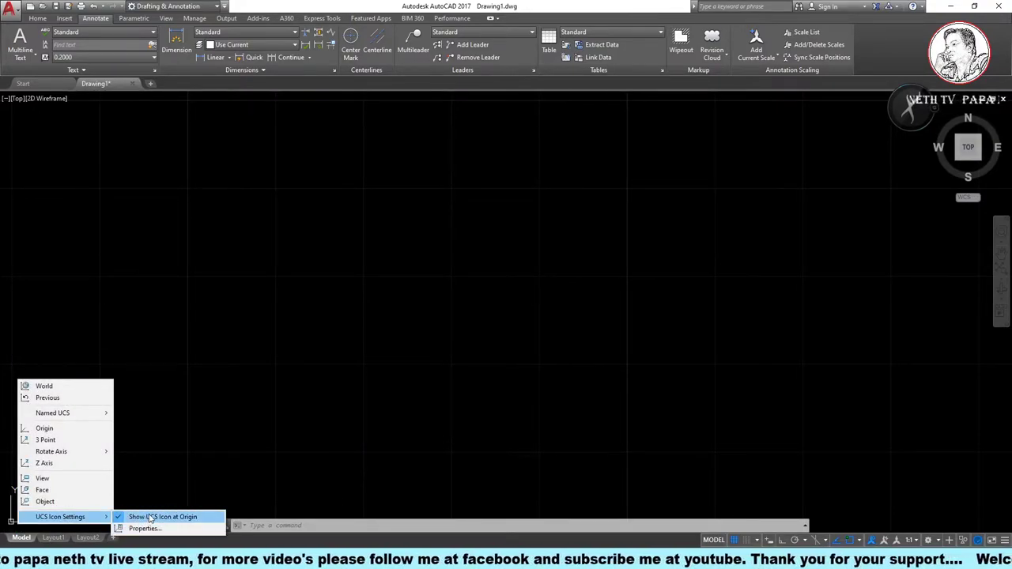
left_click(150, 517)
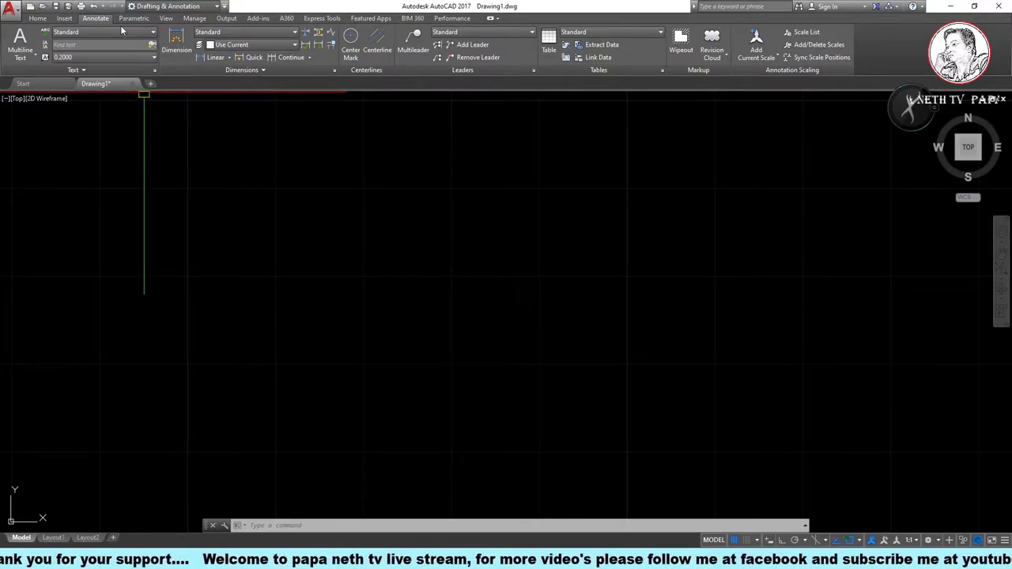
left_click(334, 70)
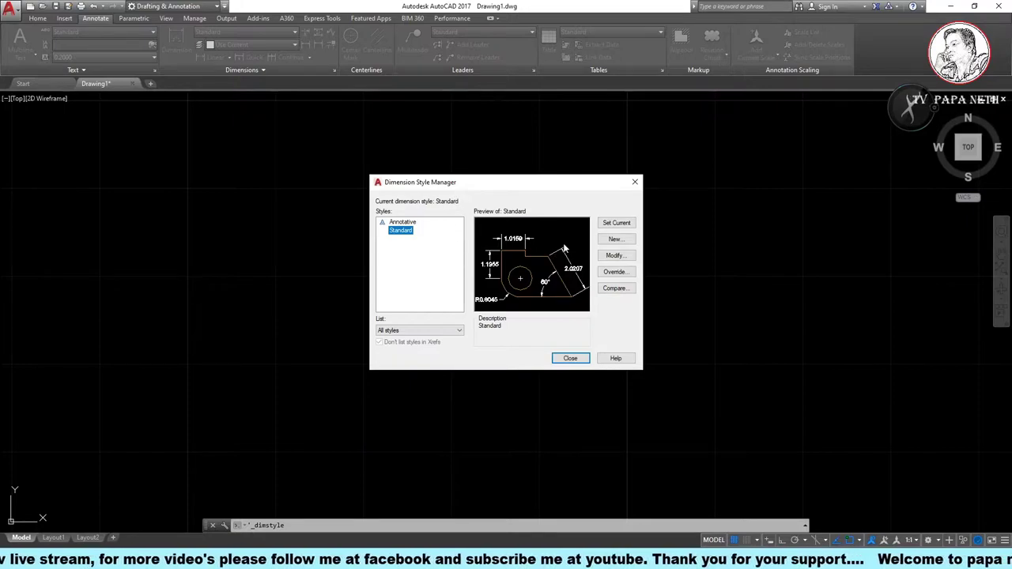
Create a new dimension style named Survey with default settings.
left_click(621, 240)
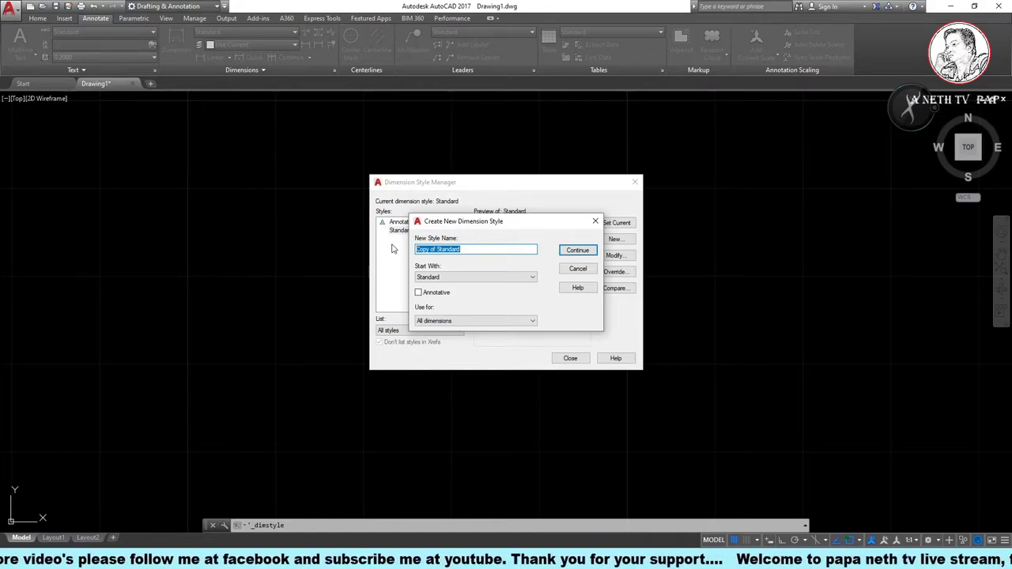
type("Survey")
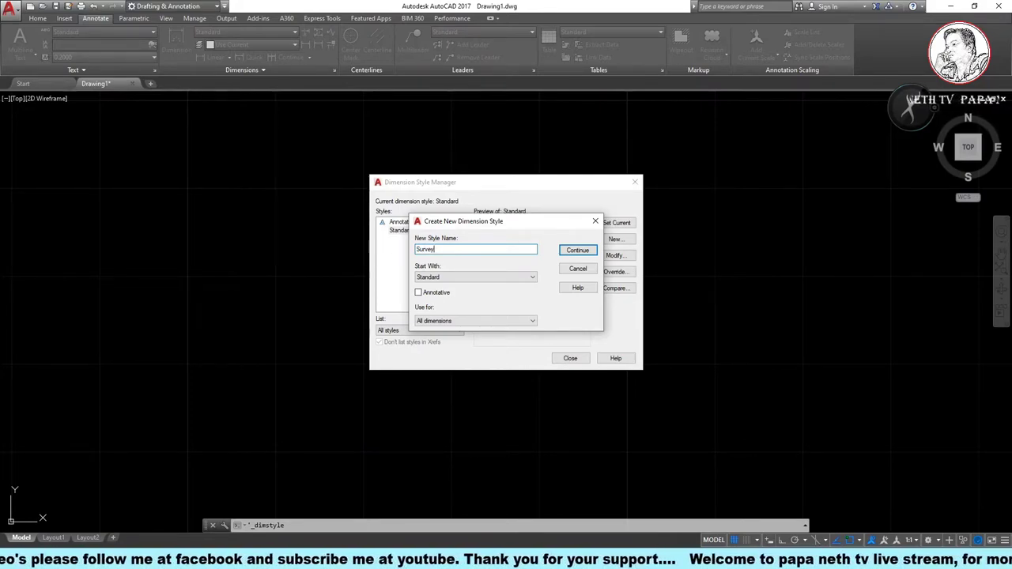
key("Return")
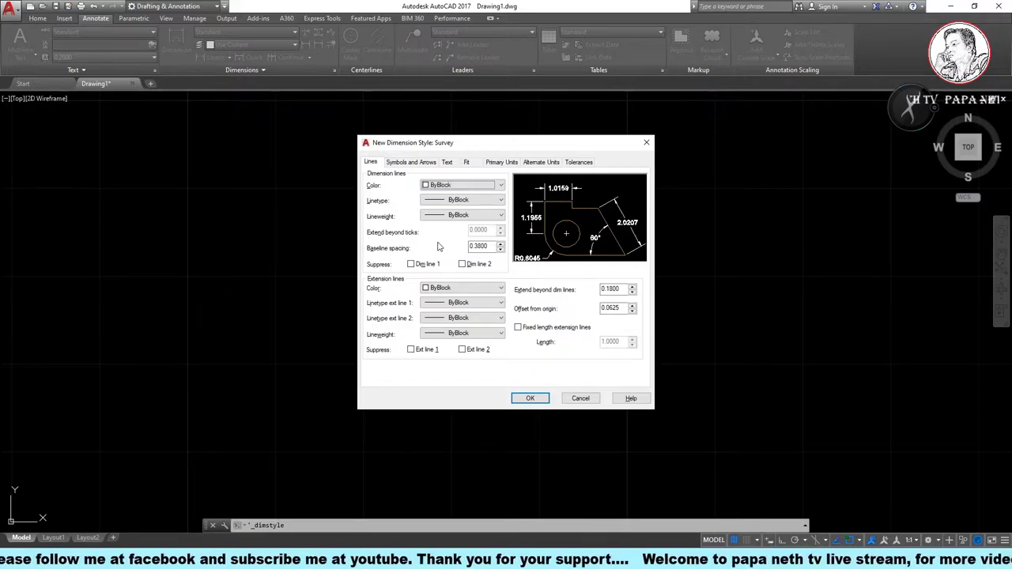
left_click(528, 399)
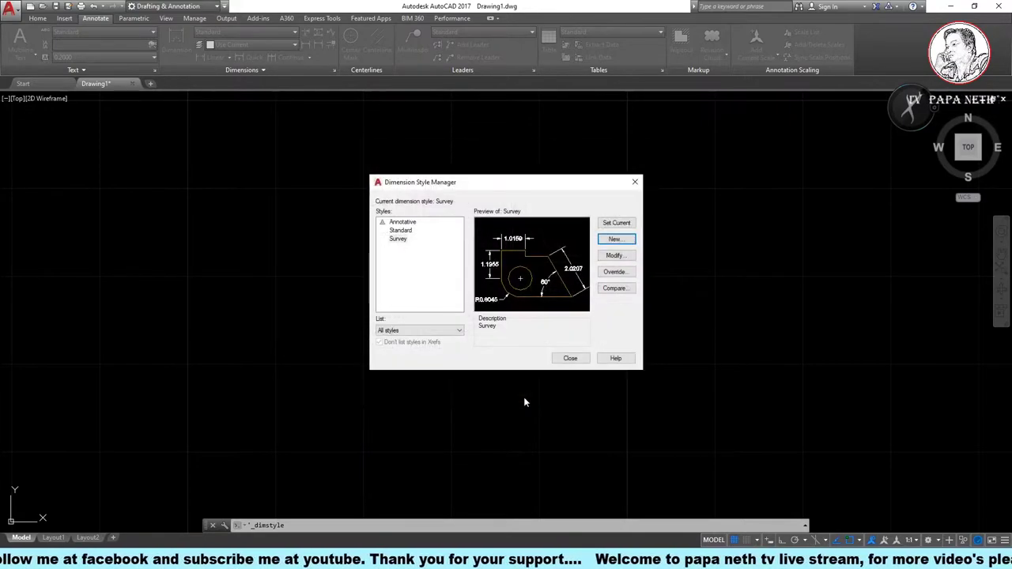
Make Survey the current dimension style and open it for modification.
left_click(401, 238)
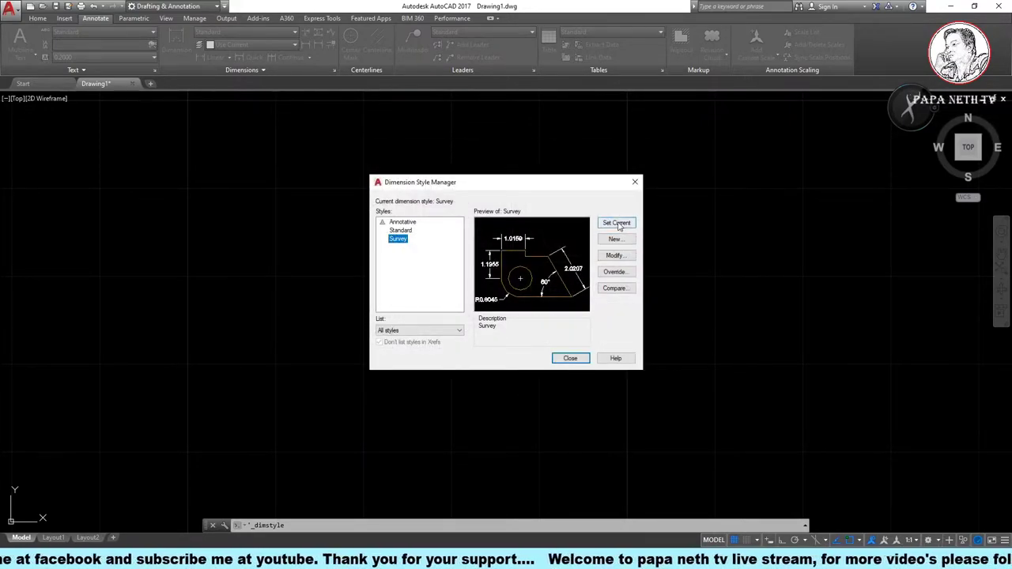
left_click(618, 225)
left_click(401, 239)
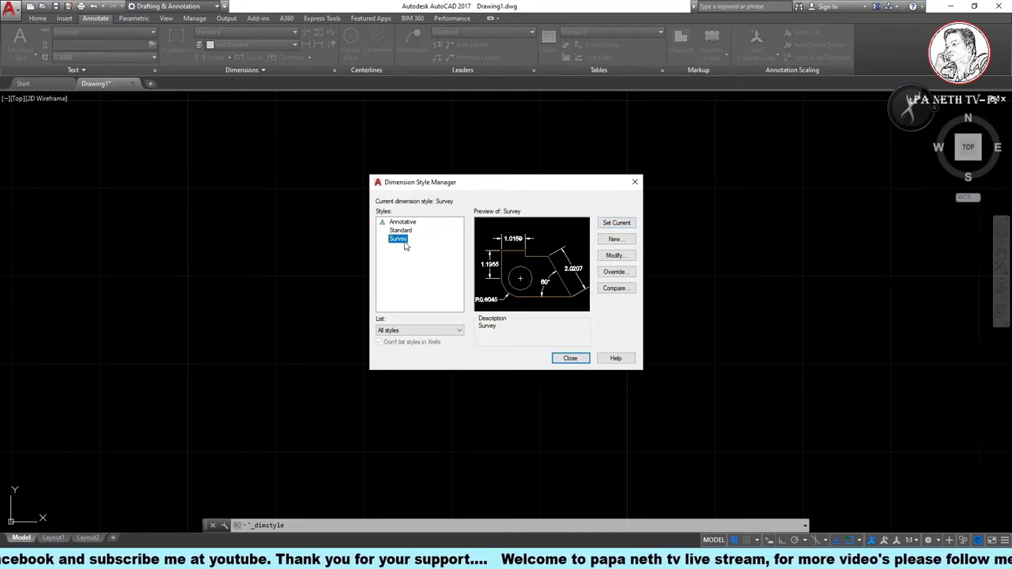
left_click(614, 256)
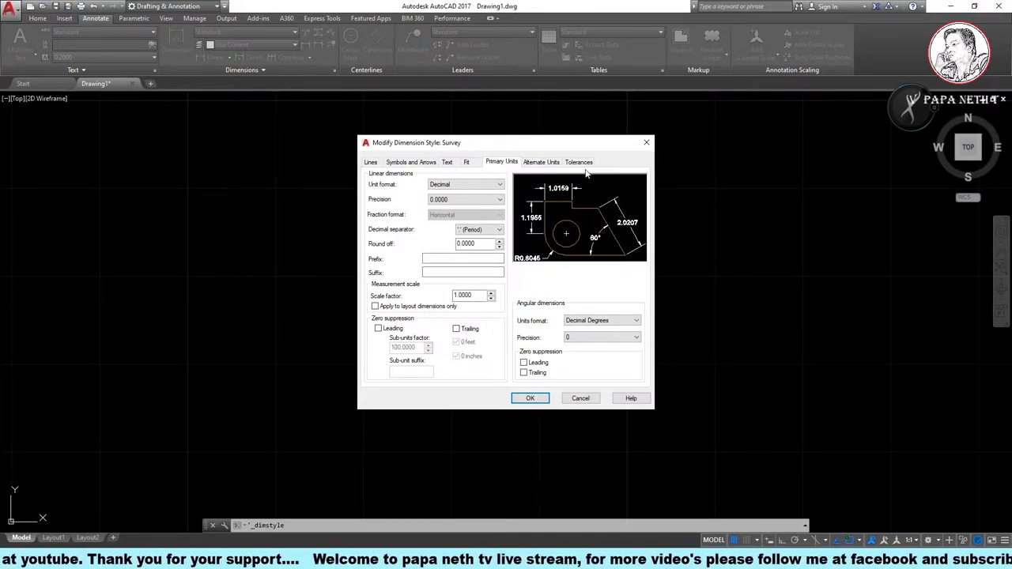
Set Survey's linear units to Engineering with 0'-0" whole-inch precision.
left_click(543, 163)
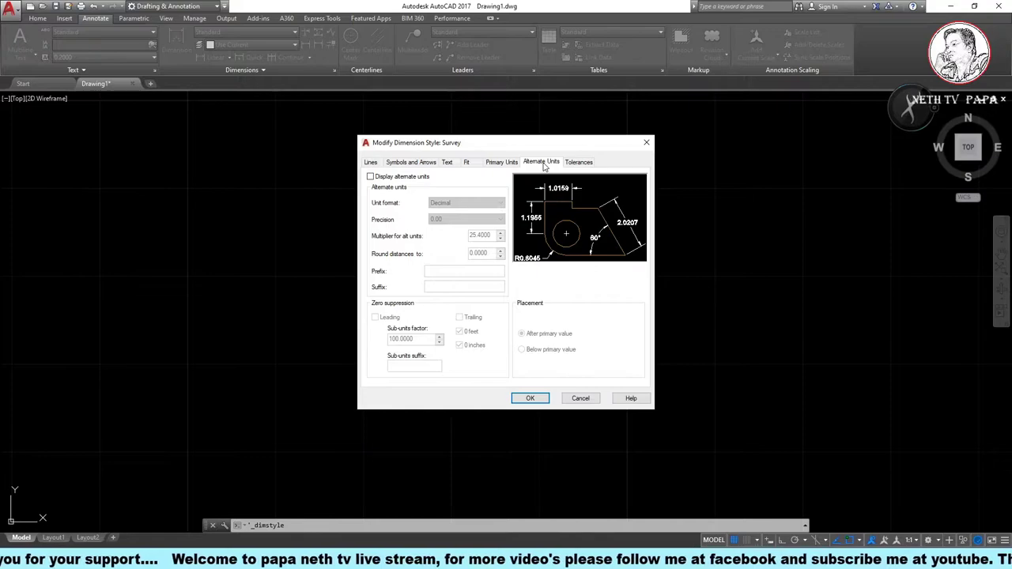
left_click(501, 164)
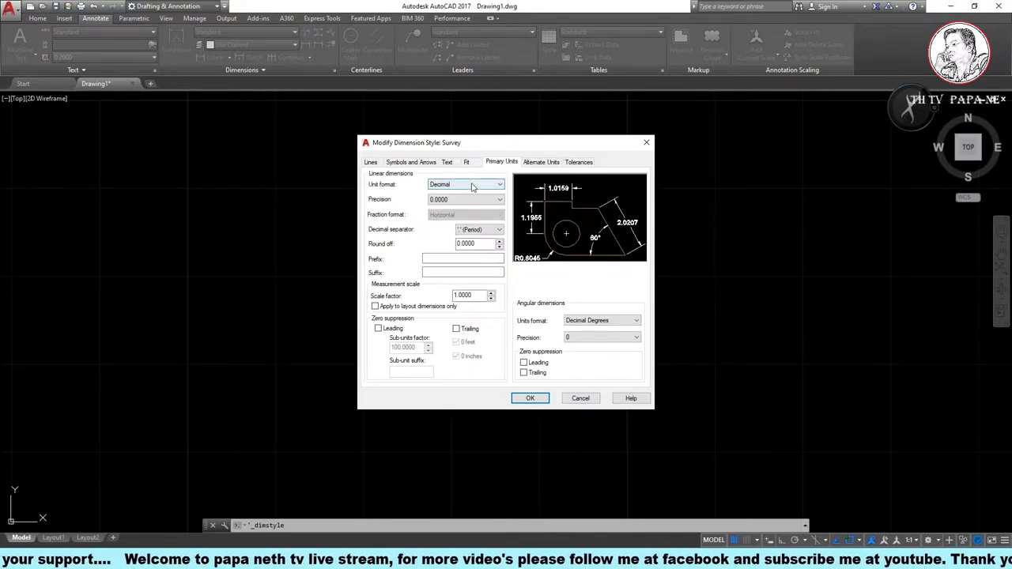
left_click(472, 187)
left_click(467, 209)
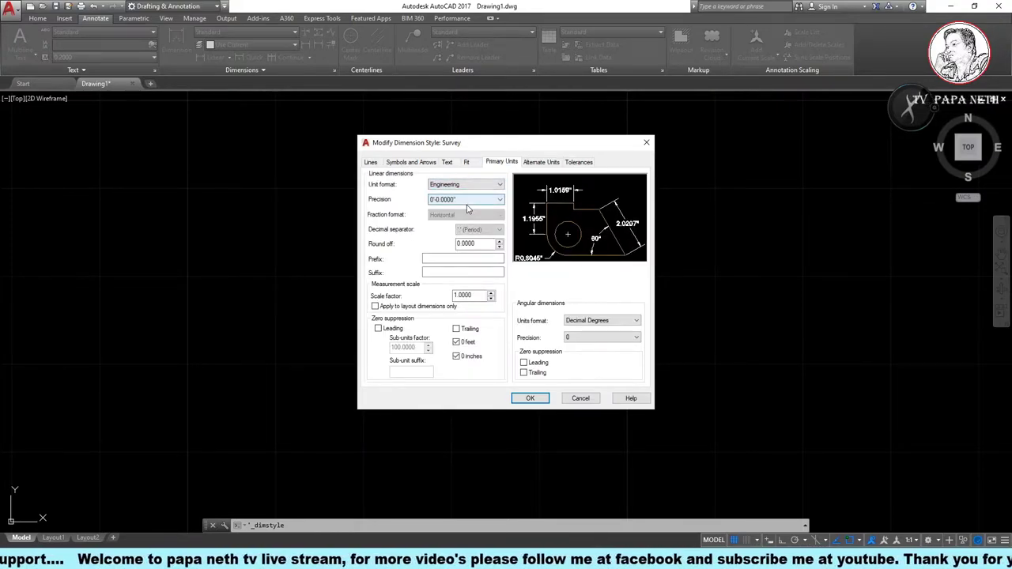
left_click(468, 201)
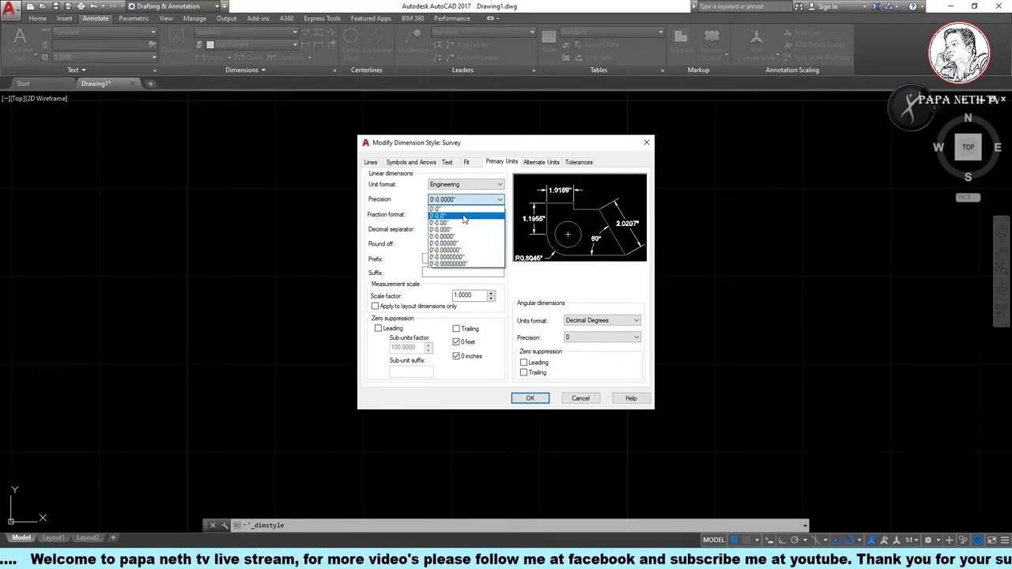
left_click(464, 215)
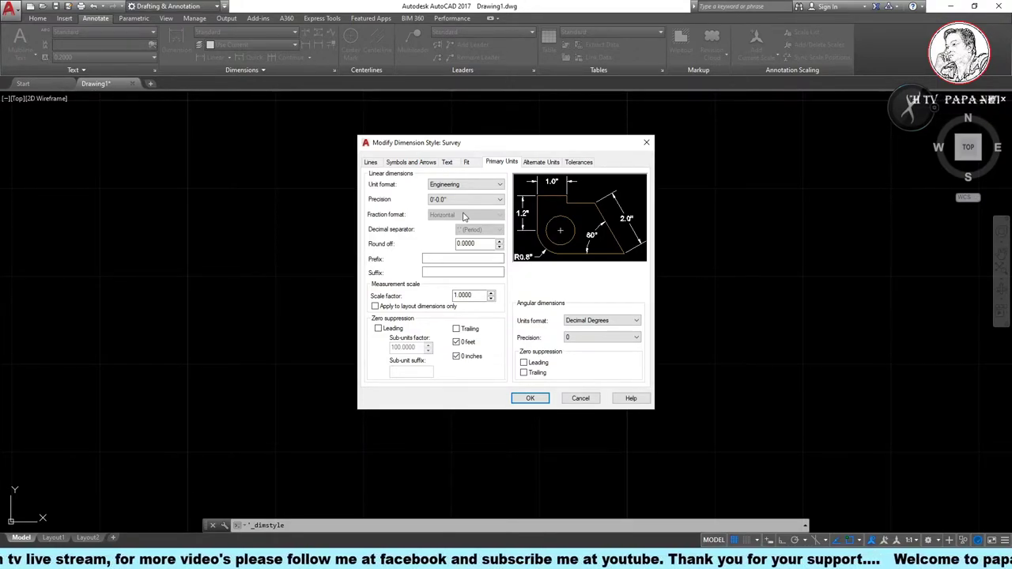
left_click(471, 186)
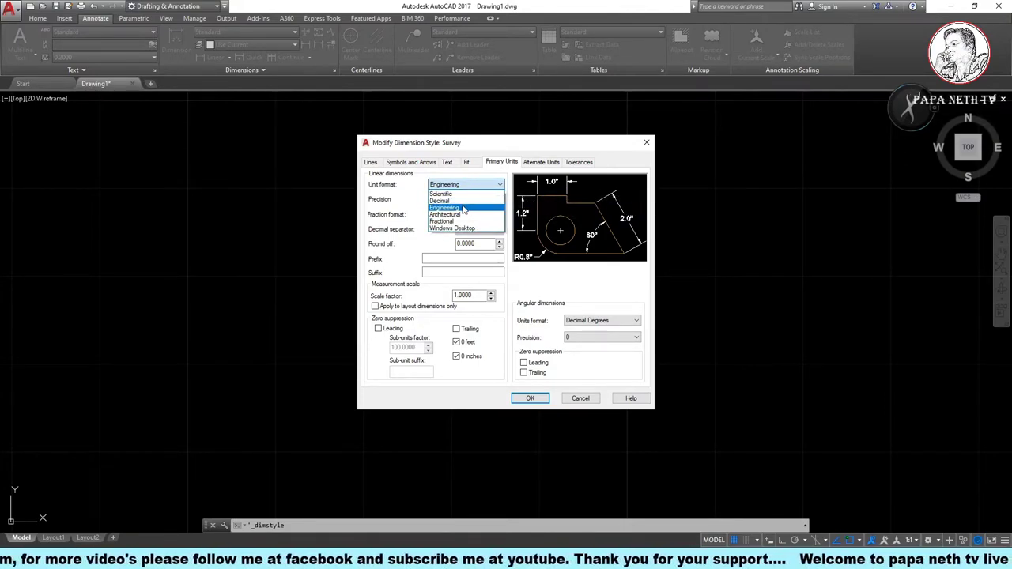
left_click(464, 208)
left_click(462, 201)
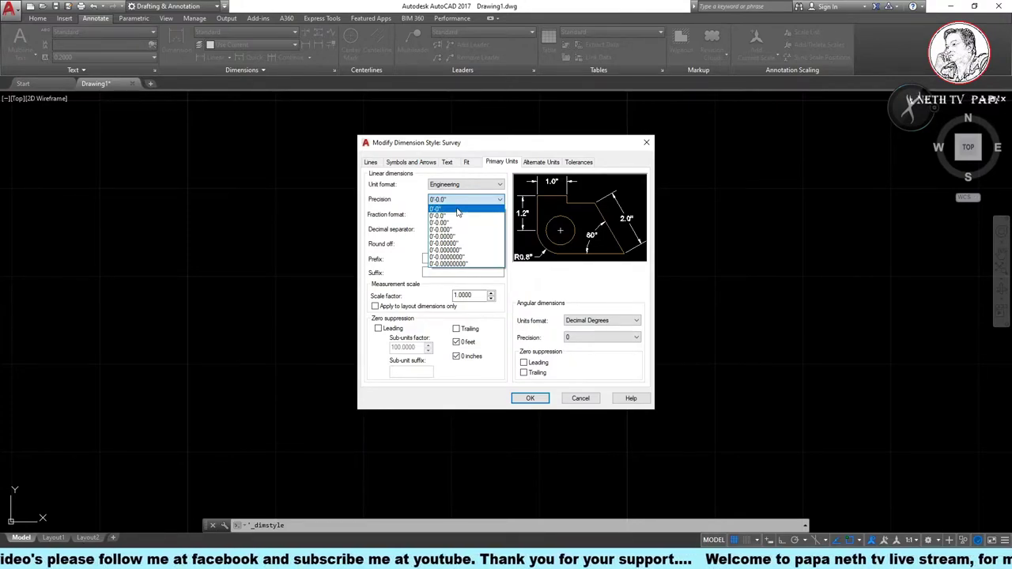
left_click(458, 209)
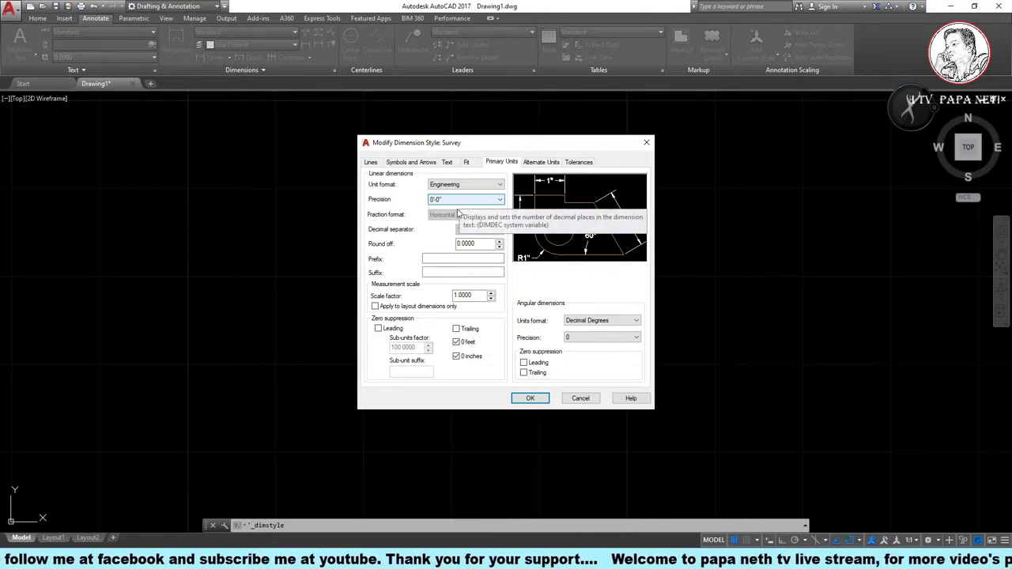
left_click(462, 204)
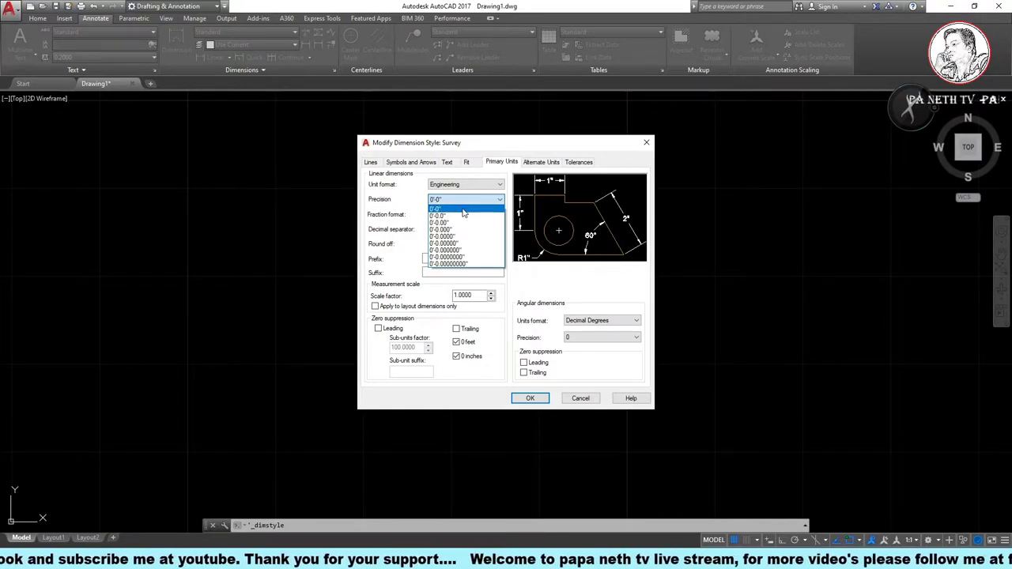
left_click(463, 210)
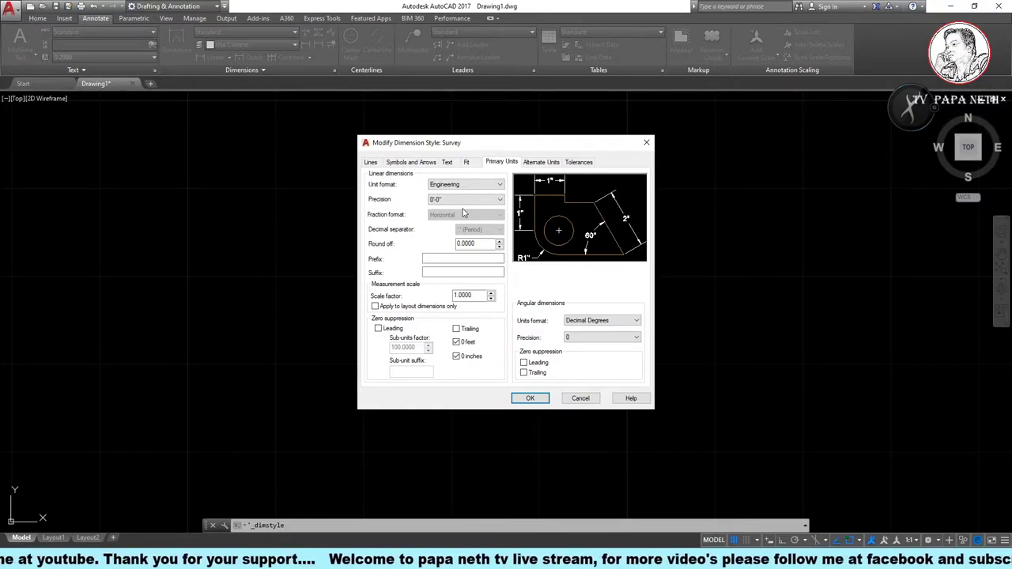
Adjust the Round off spinner, leaving it at 0.0000.
left_click(488, 245)
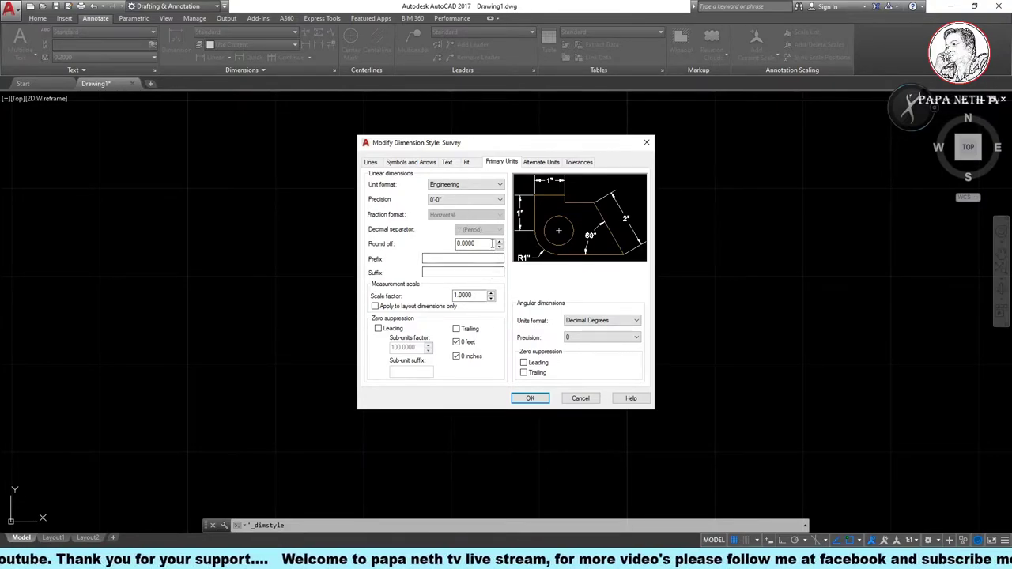
double_click(486, 243)
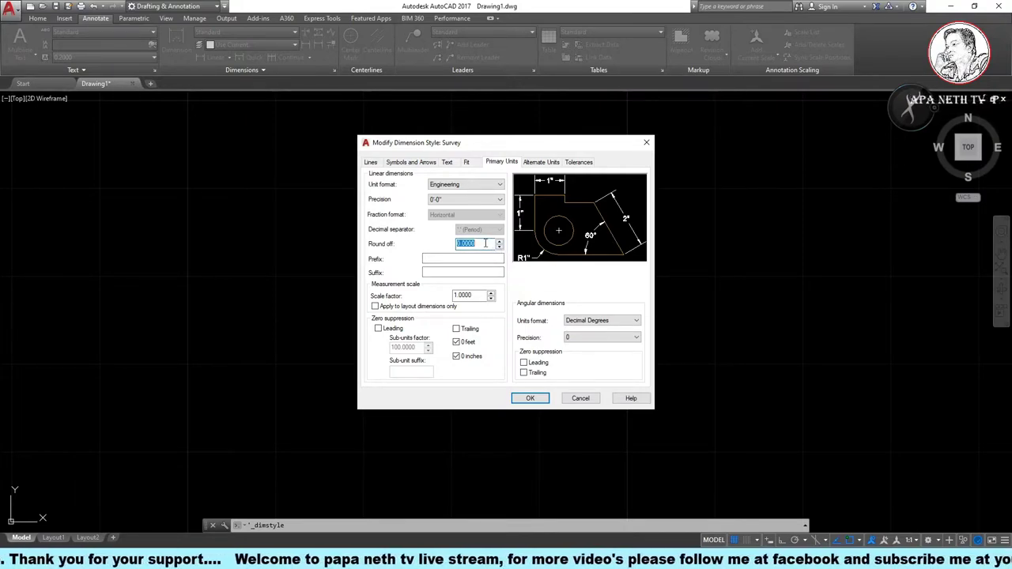
left_click(495, 242)
left_click(498, 242)
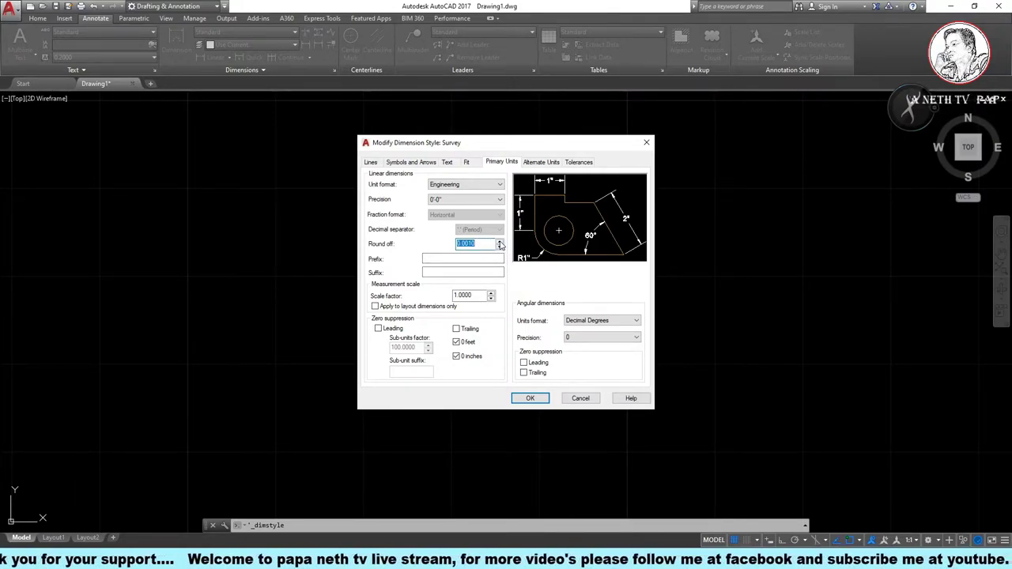
left_click(499, 247)
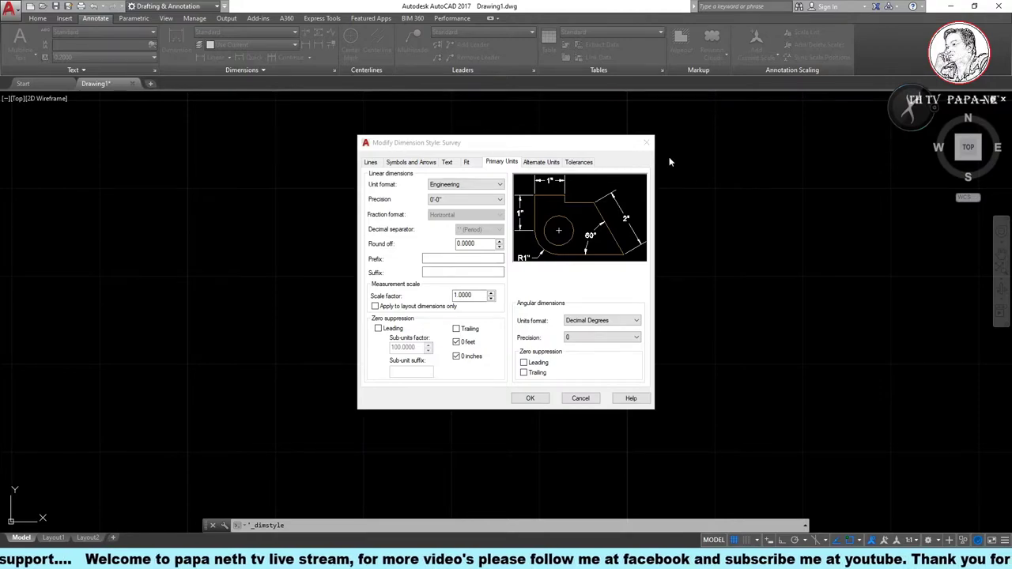
Review the Fit, Text and Symbols and Arrows tabs, then accept the Survey changes.
left_click(467, 163)
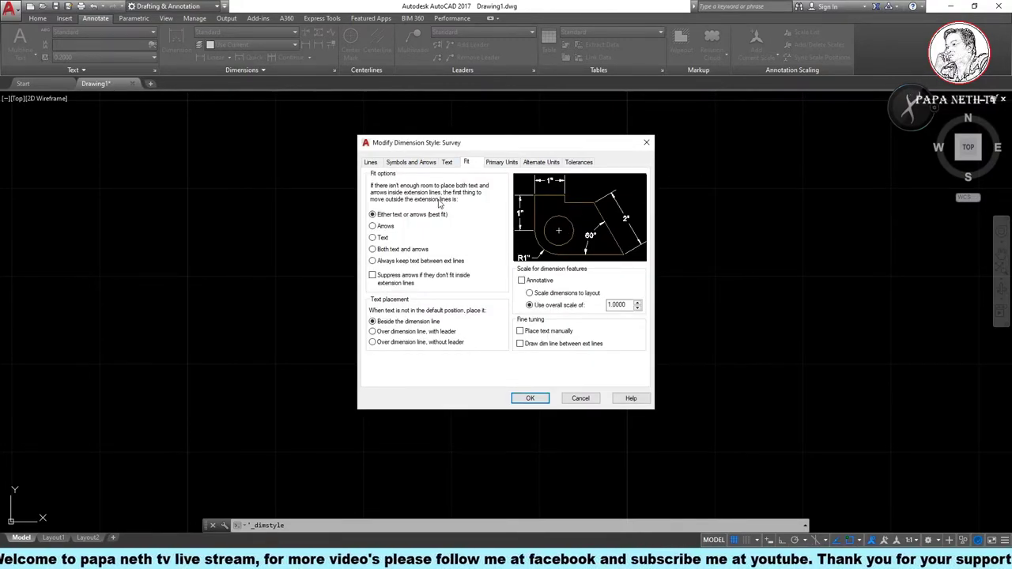
left_click(447, 163)
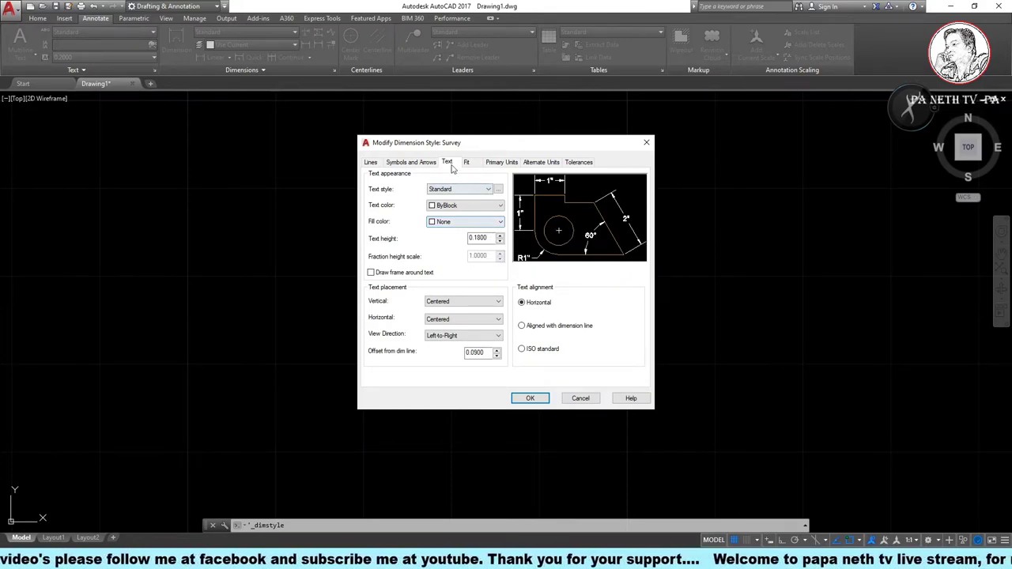
left_click(417, 162)
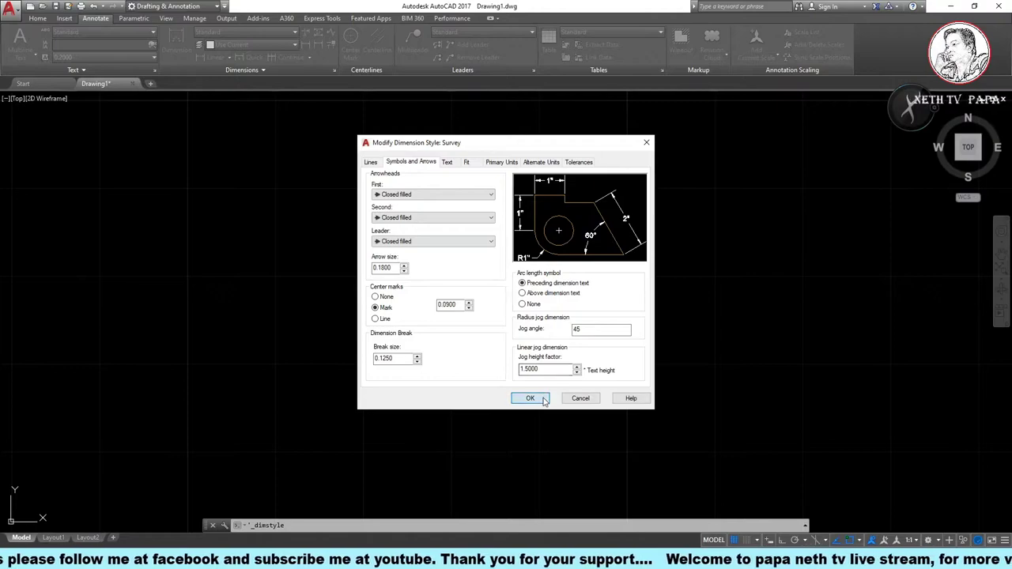
left_click(530, 397)
Close the style manager and set drawing length units to Engineering, whole-inch precision, via UTS.
left_click(569, 359)
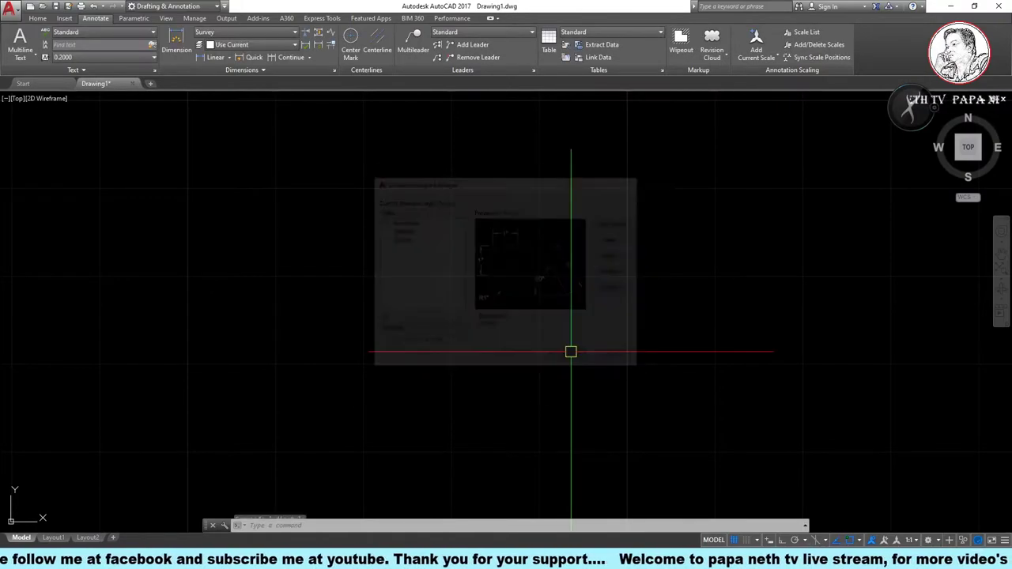
type("u")
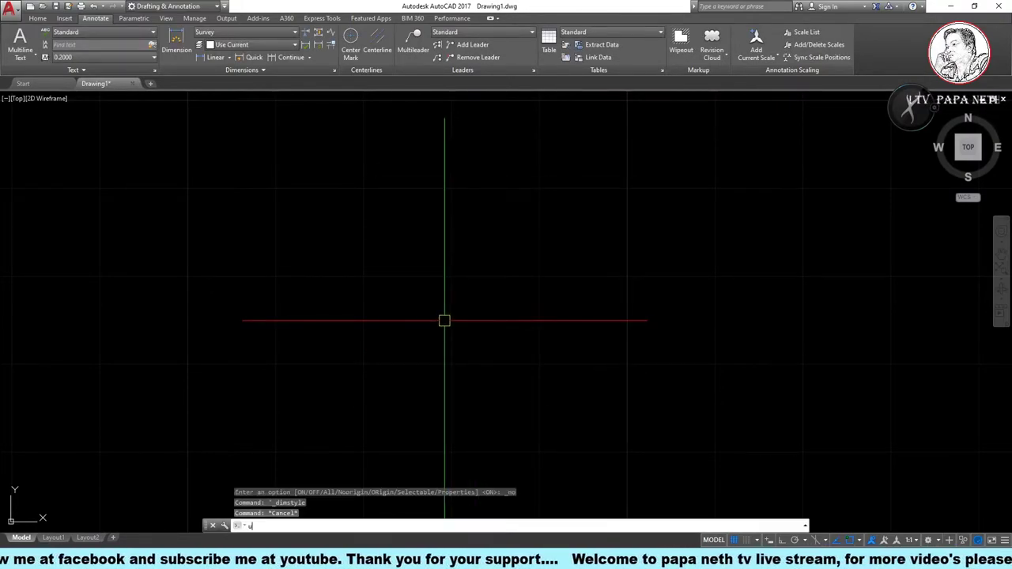
type("ts")
key("Return")
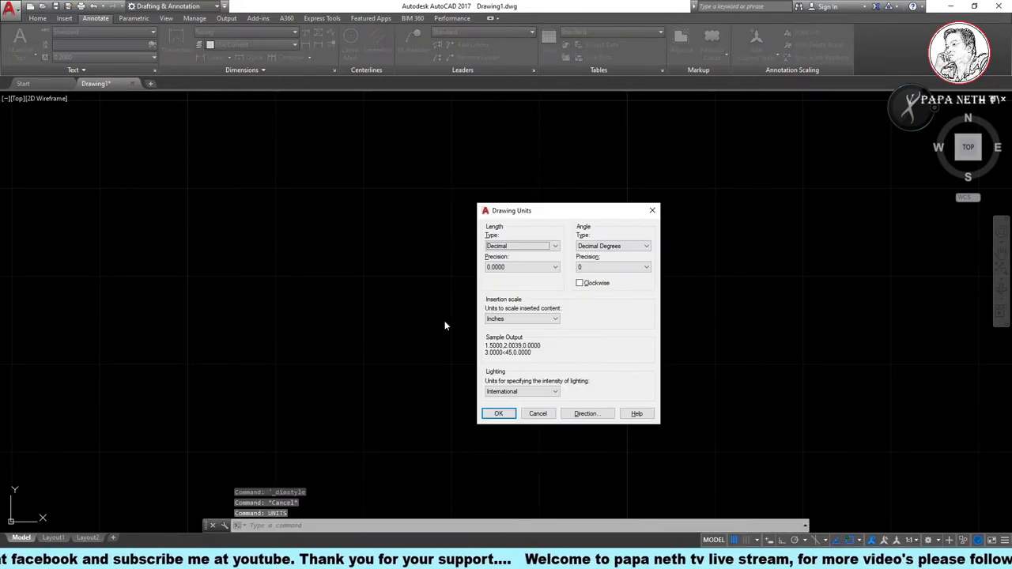
left_click_drag(526, 221, 422, 186)
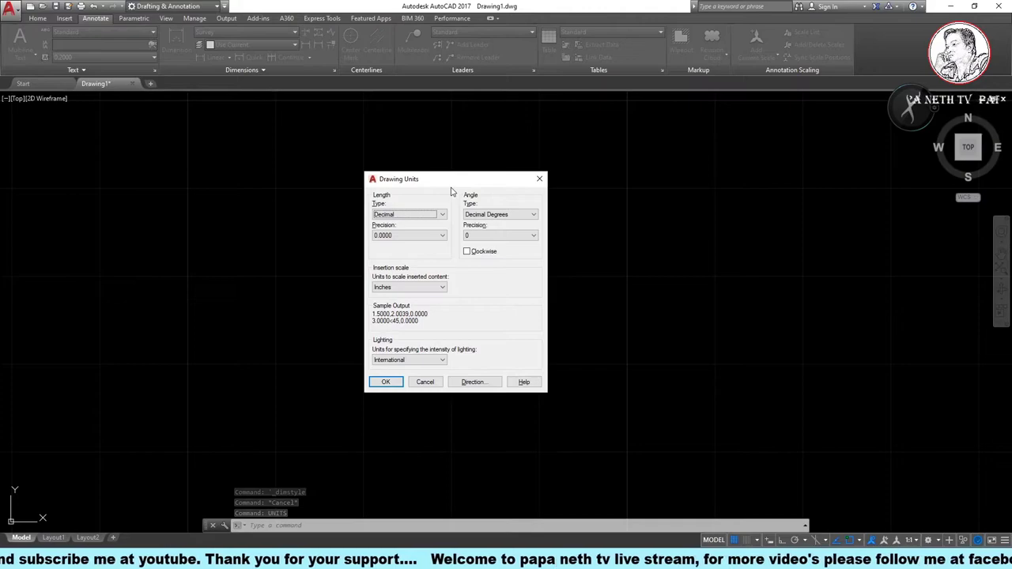
left_click(423, 214)
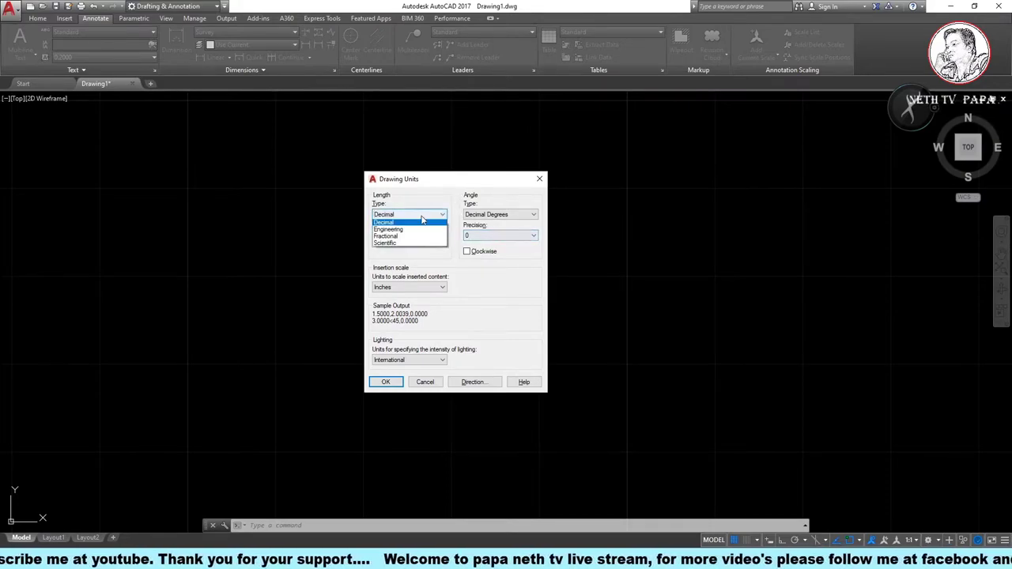
left_click(411, 237)
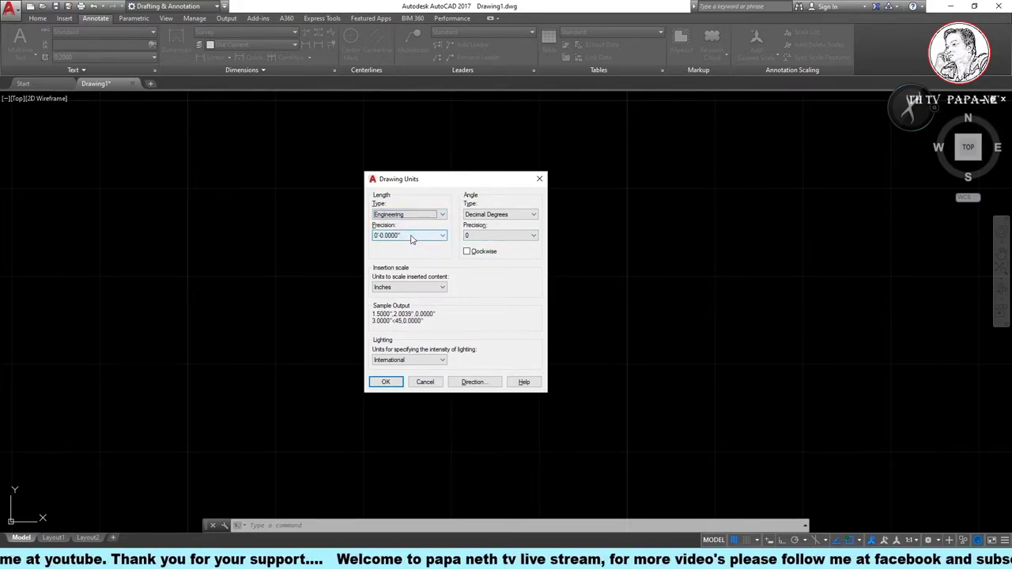
left_click(410, 239)
left_click(410, 251)
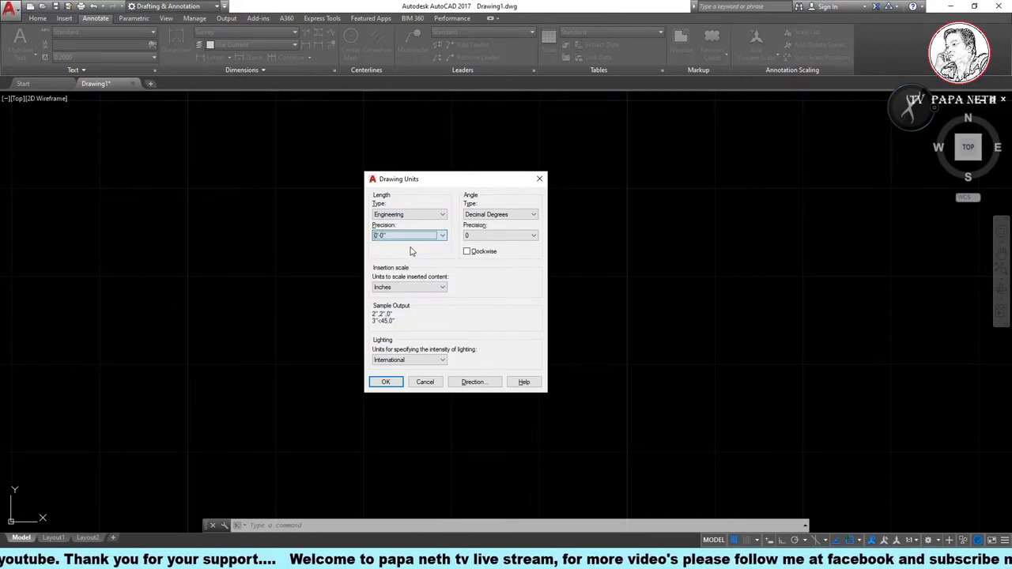
Set angles to Surveyor's Units, counter-clockwise, Inches insertion scale, and apply the drawing units.
left_click(496, 216)
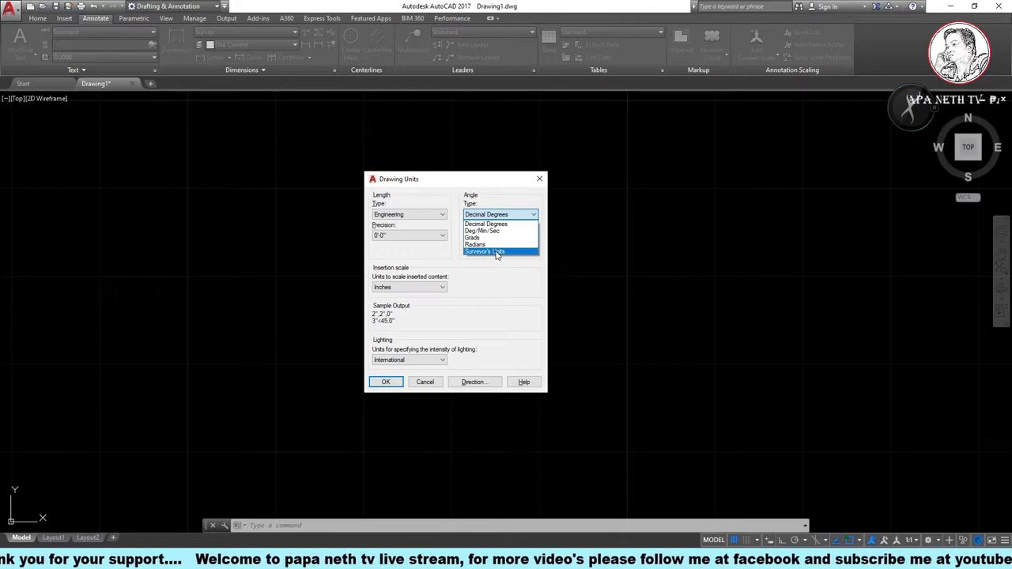
left_click(497, 251)
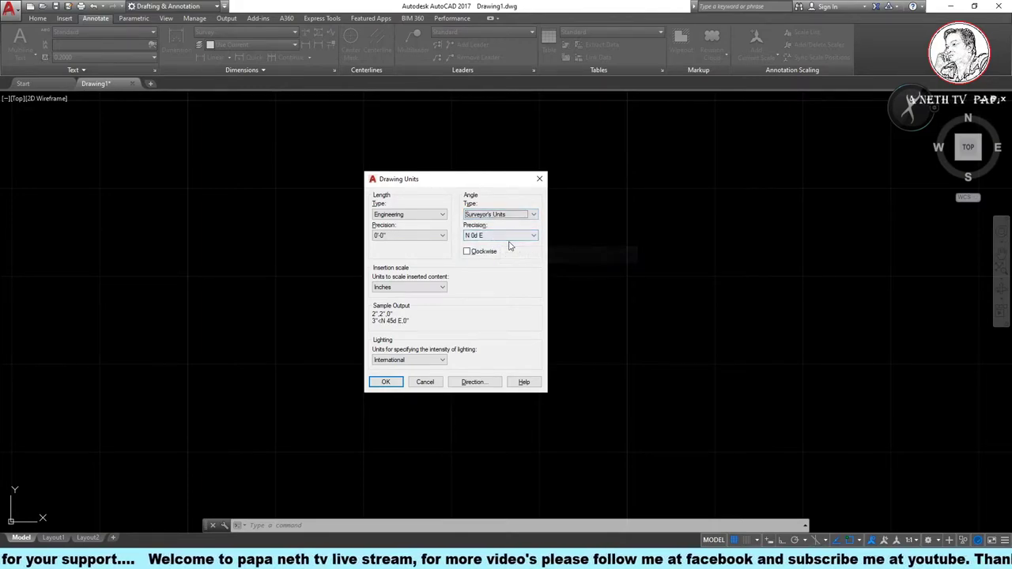
left_click(511, 216)
left_click(510, 215)
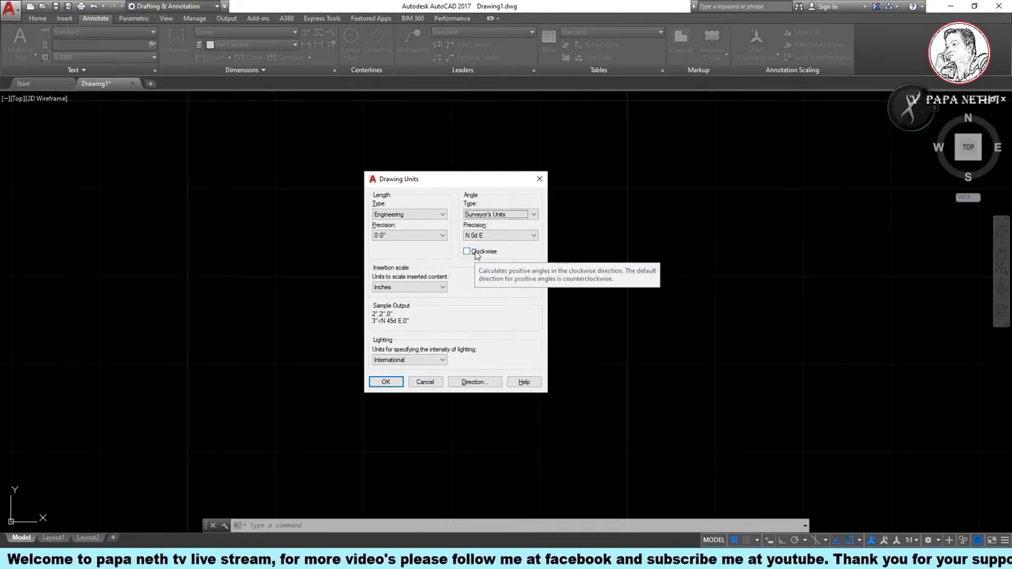
left_click(476, 255)
left_click(482, 253)
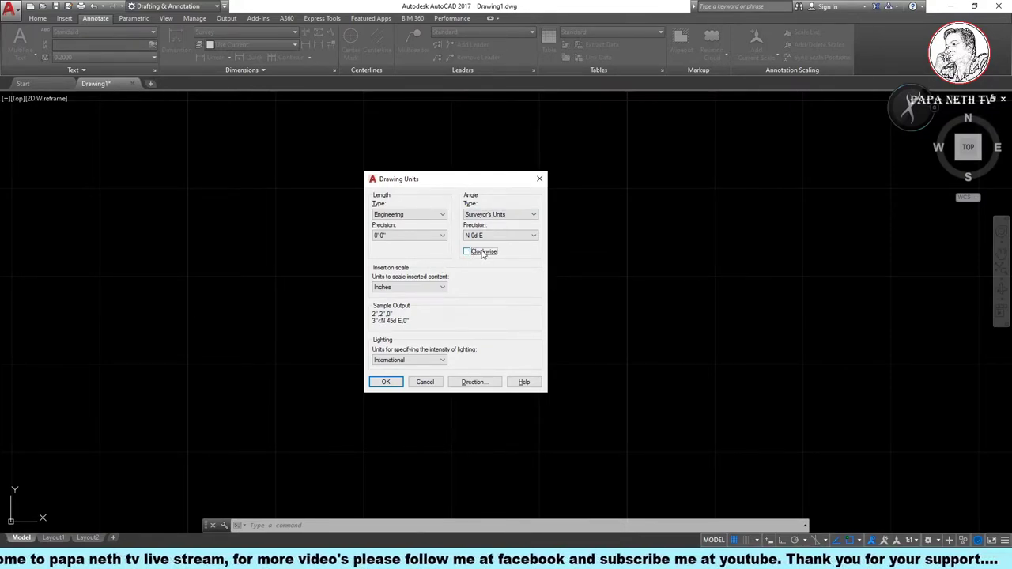
left_click(481, 253)
left_click(489, 257)
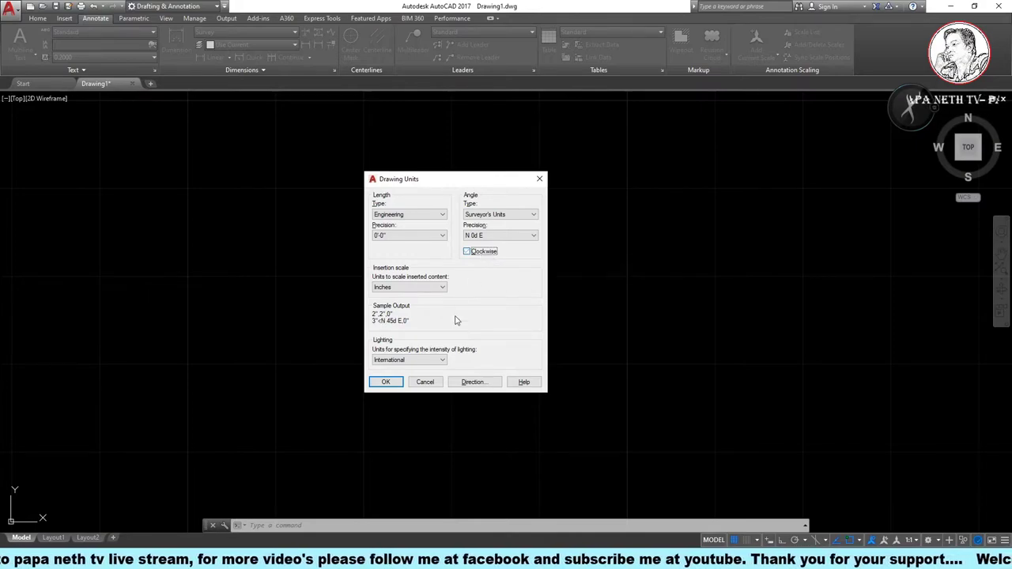
left_click(409, 287)
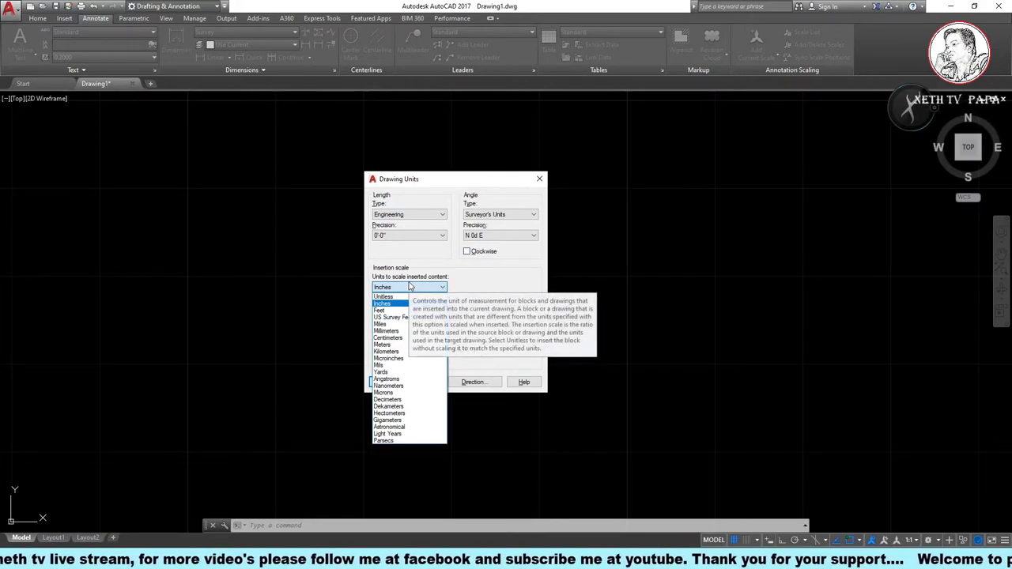
left_click(470, 270)
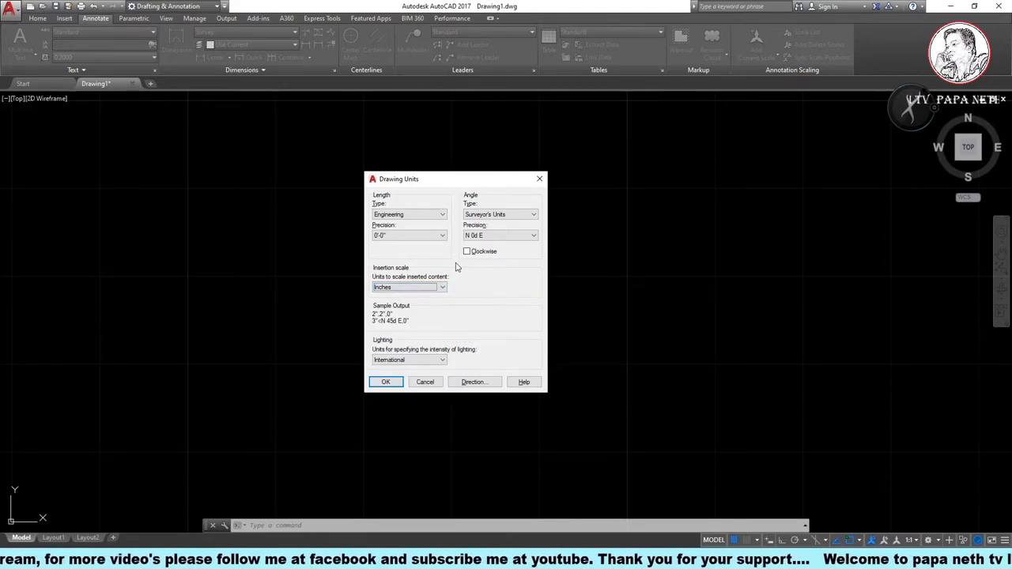
left_click(497, 382)
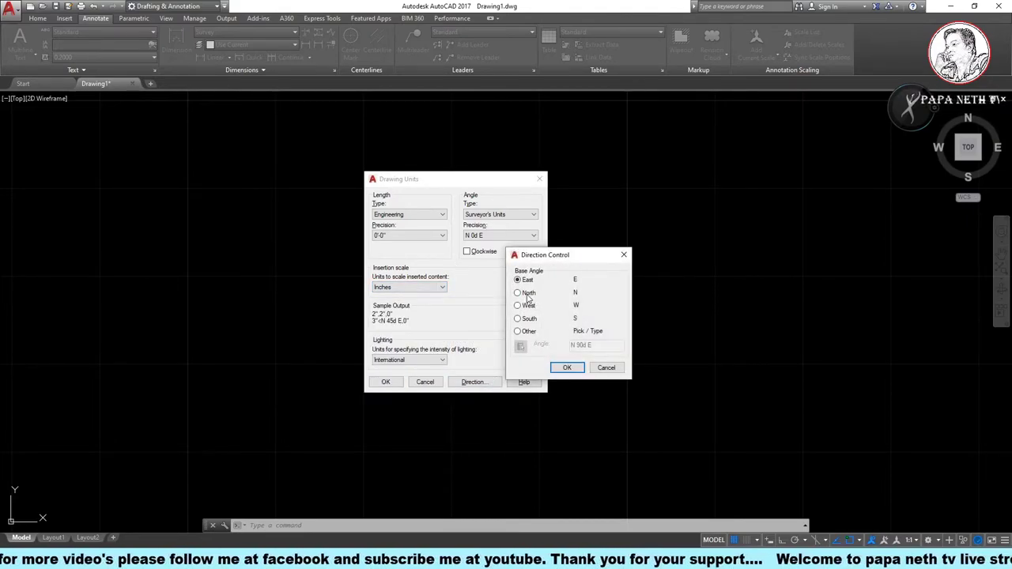
left_click(568, 366)
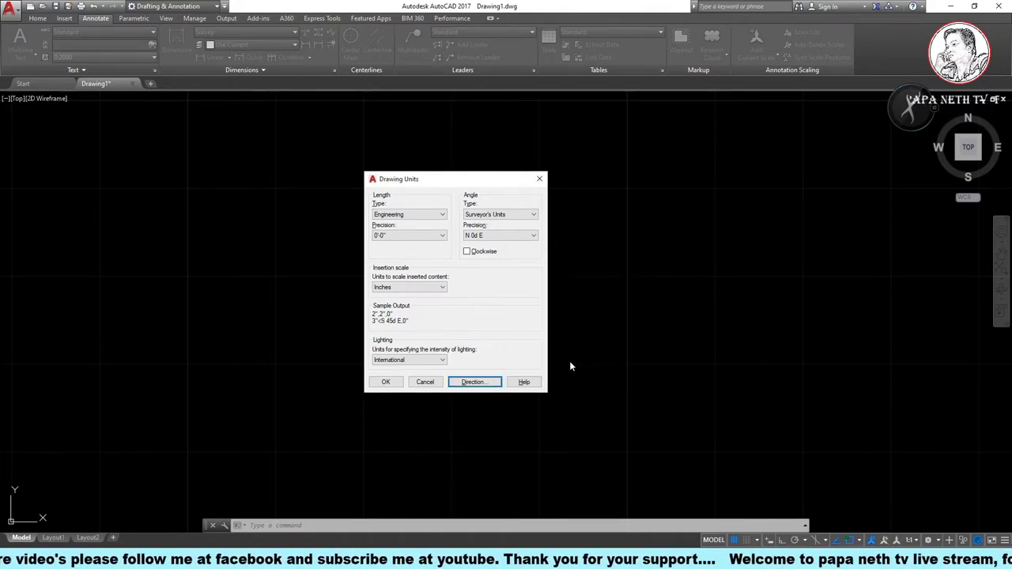
left_click(382, 381)
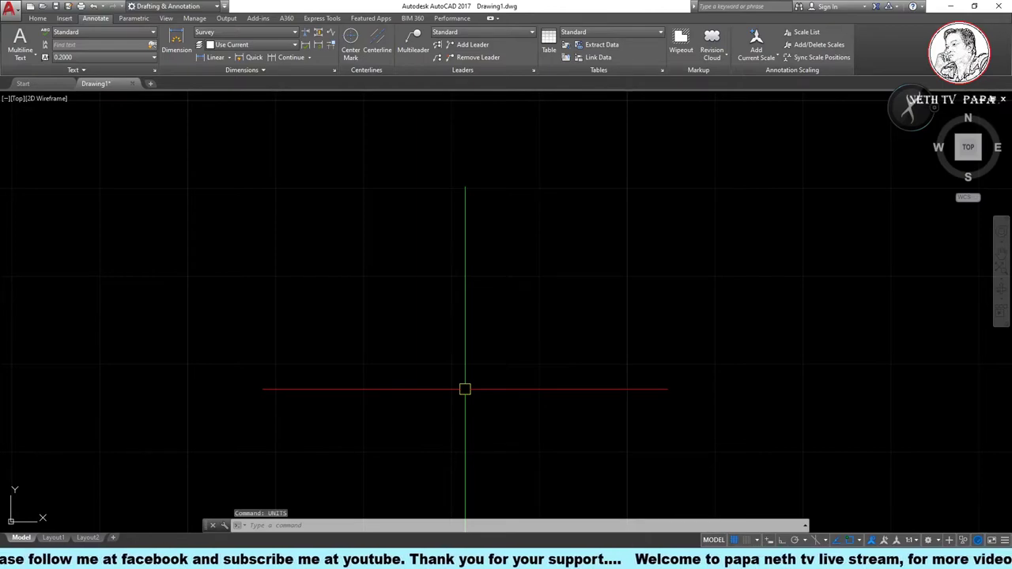
Draw two connected line segments meeting at a corner vertex with LINE.
type("l")
key("Return")
left_click(424, 278)
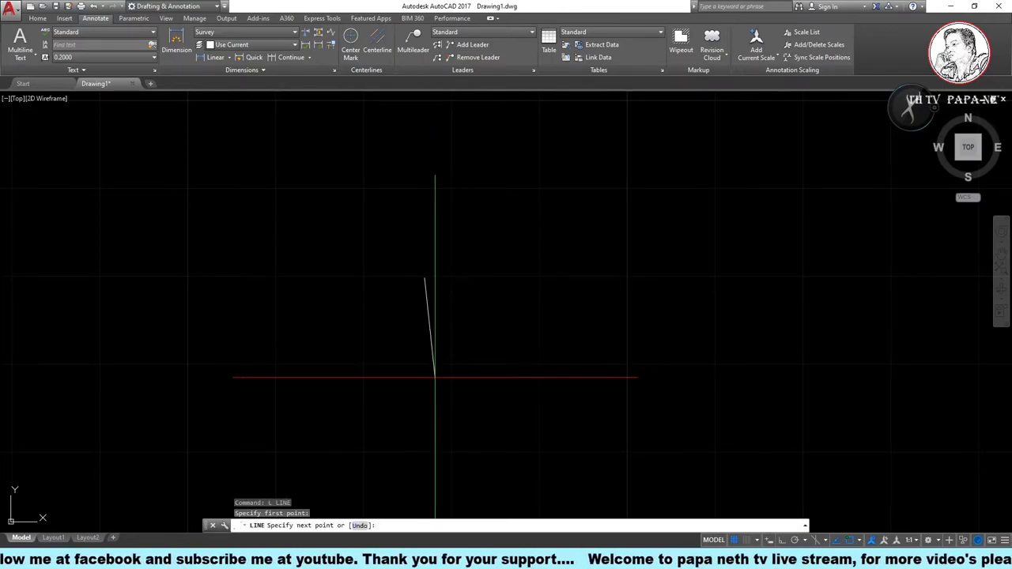
left_click(435, 377)
left_click(609, 333)
key("Escape")
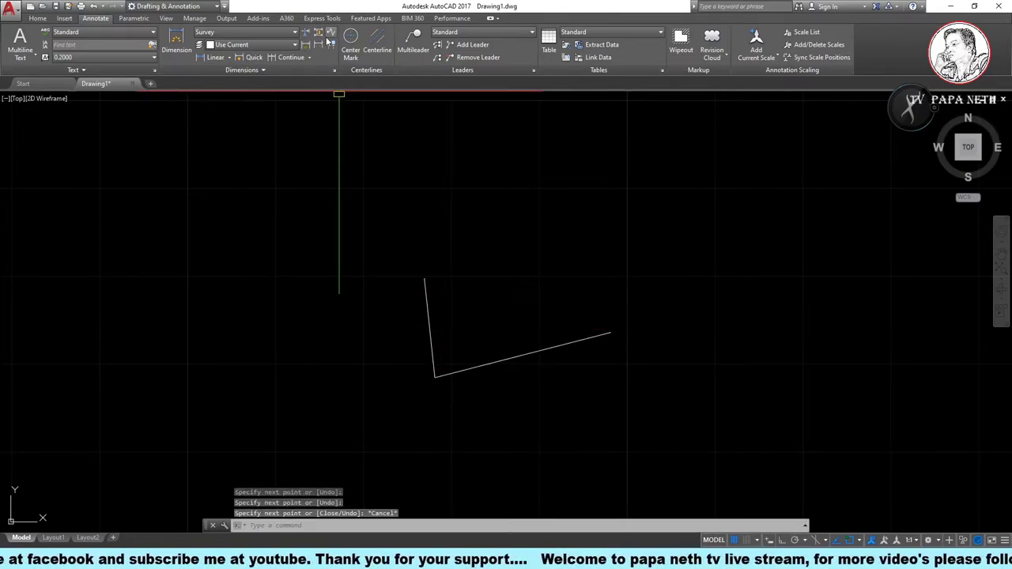
left_click(38, 17)
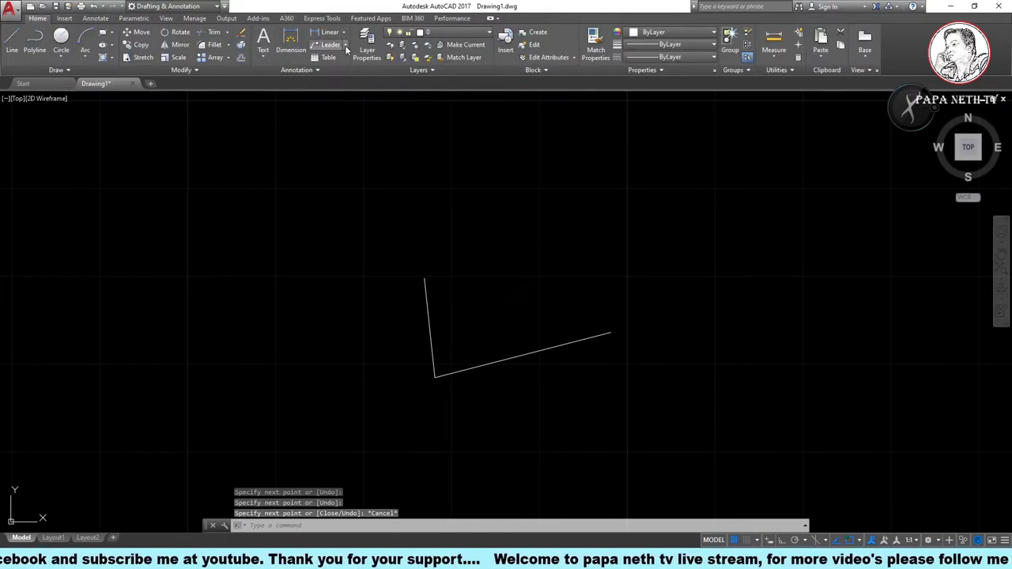
Add an angular dimension between the two lines, placing the 82° arc outside the angle.
left_click(343, 33)
left_click(350, 92)
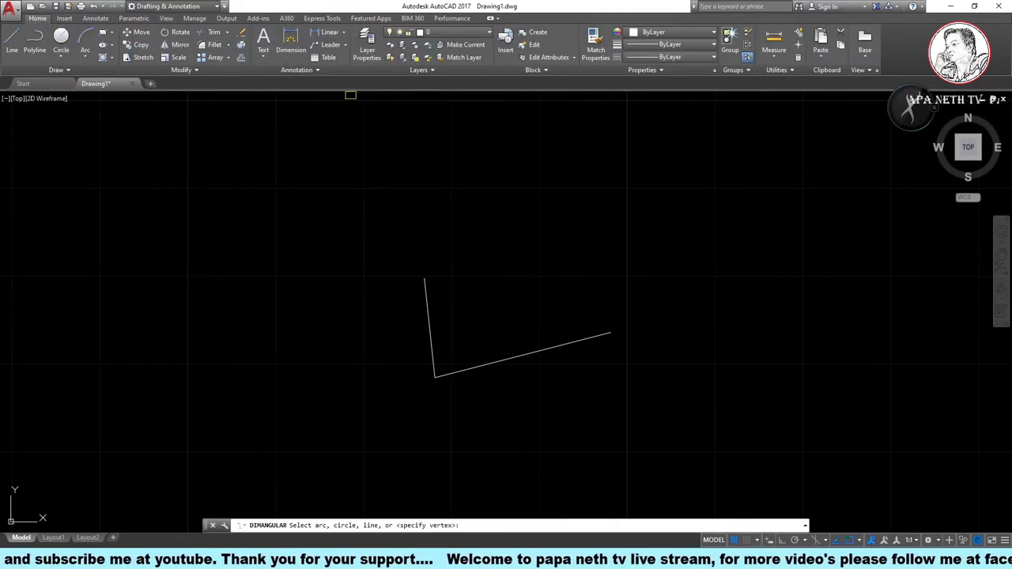
left_click(499, 362)
left_click(430, 333)
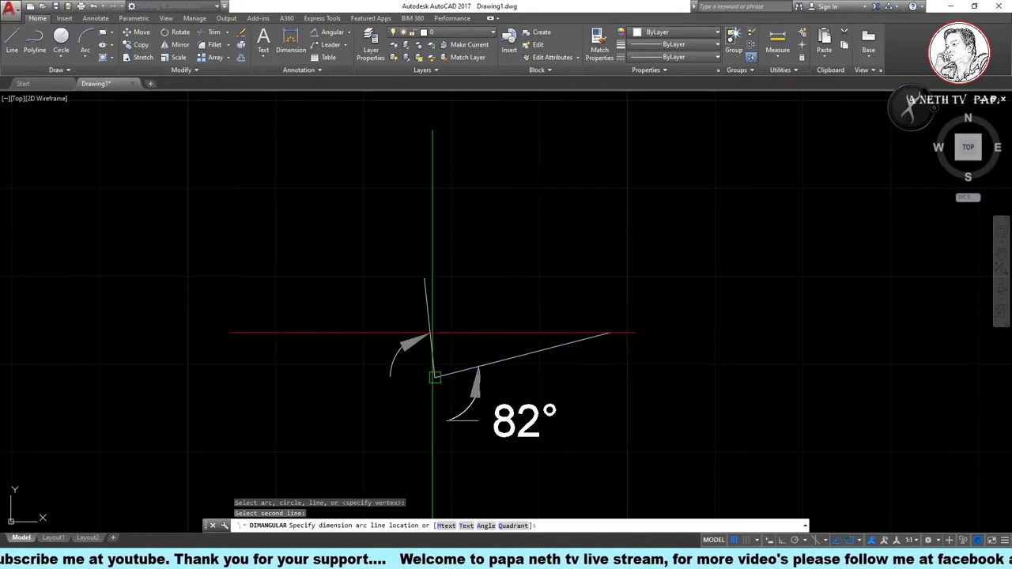
scroll(589, 293, "up", 4)
scroll(644, 273, "up", 1)
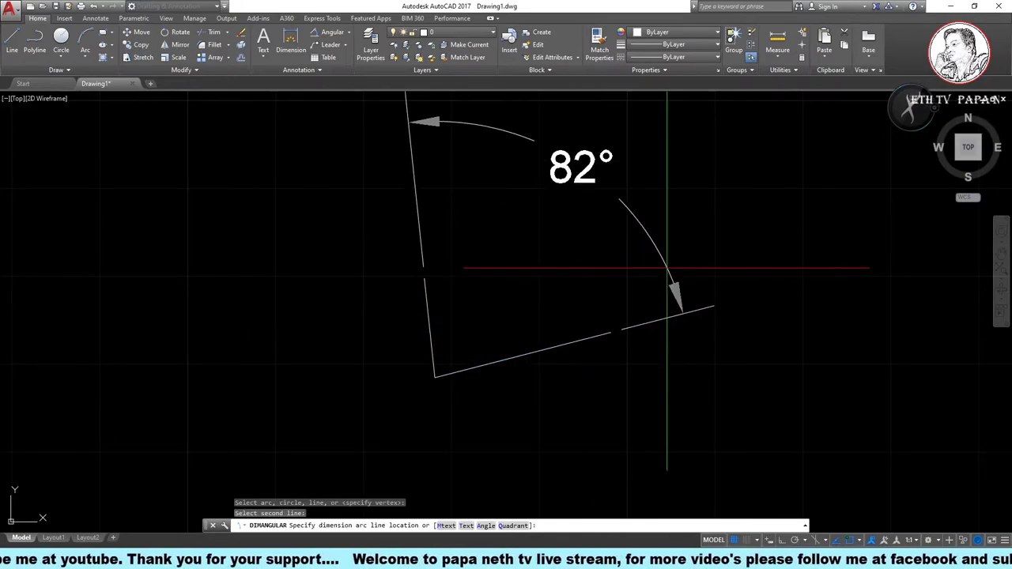
left_click(633, 309)
key("Escape")
Zoom to check the dimension, then move through the Insert and Annotate tabs.
scroll(529, 343, "down", 5)
scroll(471, 348, "up", 2)
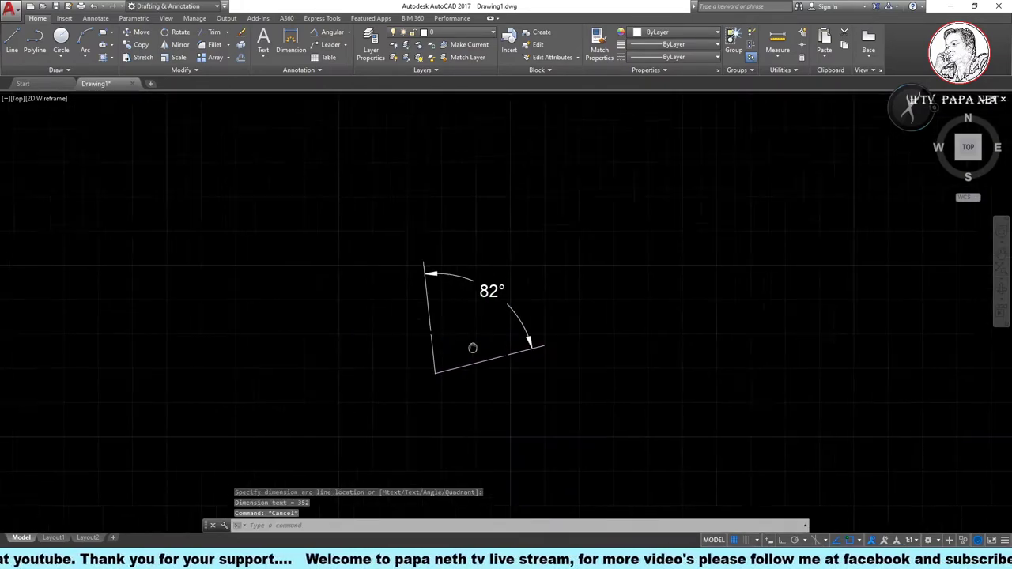
scroll(472, 348, "up", 2)
key("Escape")
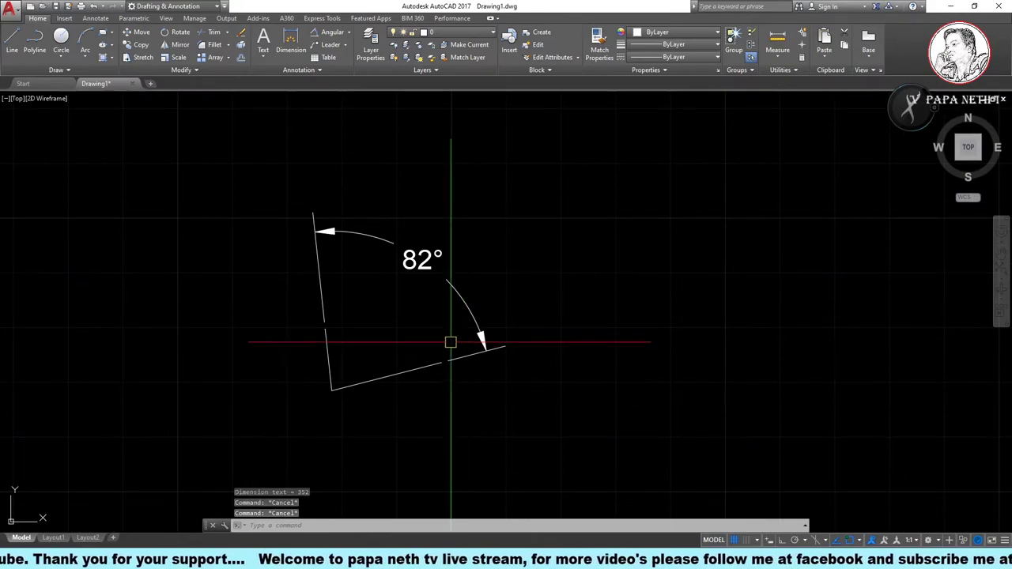
scroll(490, 292, "down", 1)
scroll(490, 292, "up", 3)
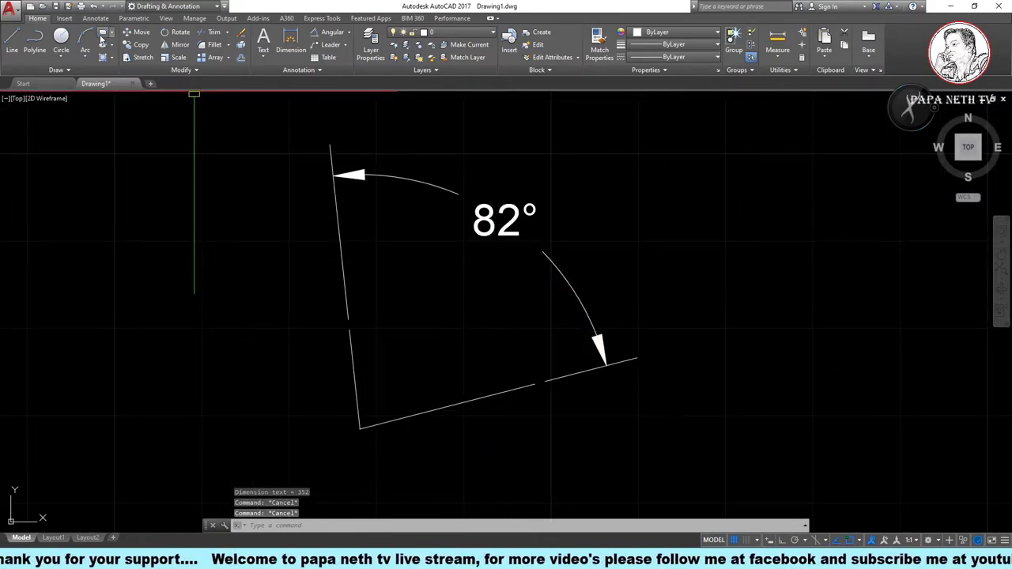
left_click(64, 18)
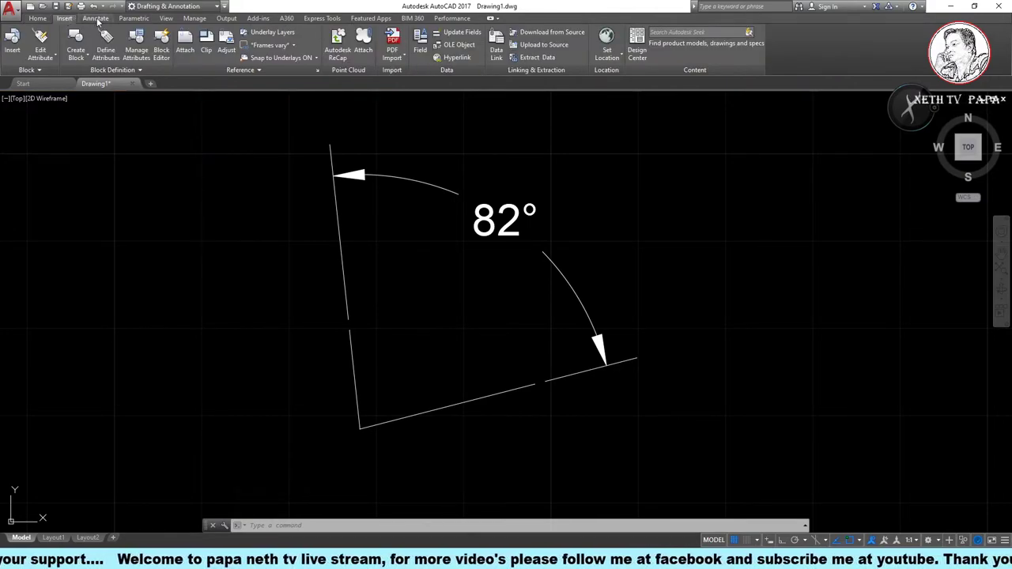
left_click(95, 19)
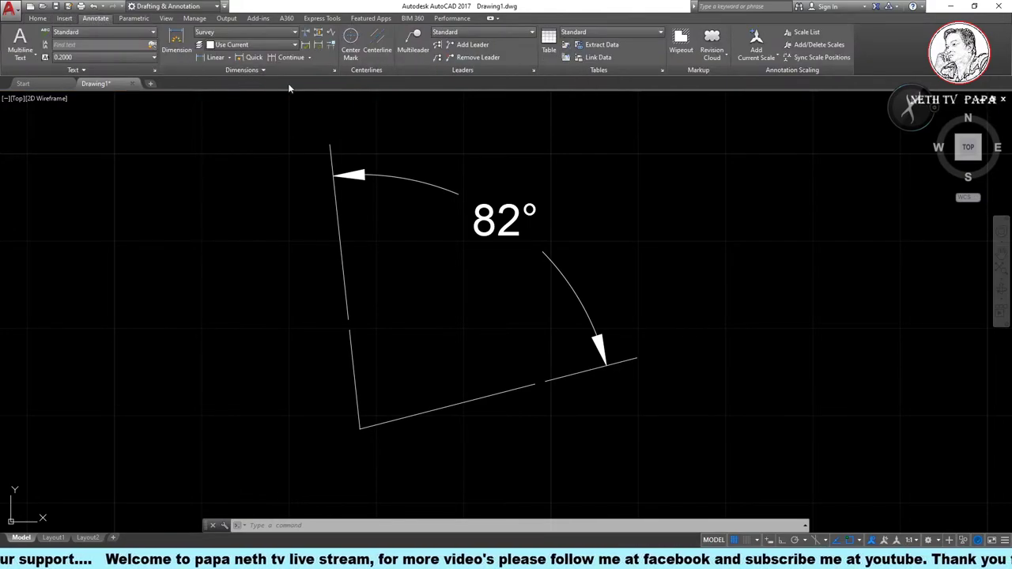
Set the Survey dimension style's linear precision to 0'-0.0" in Primary Units.
left_click(334, 70)
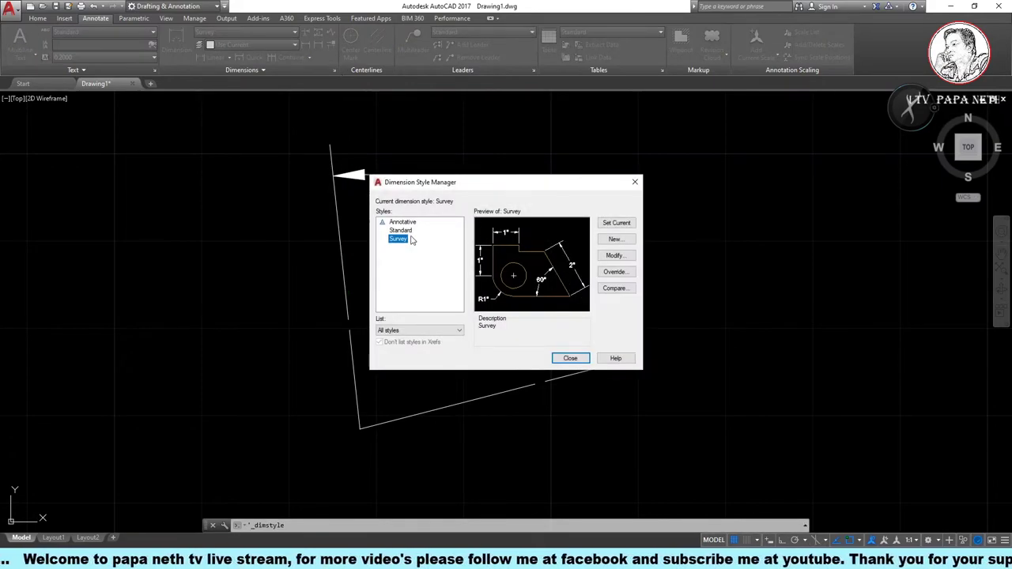
left_click(614, 255)
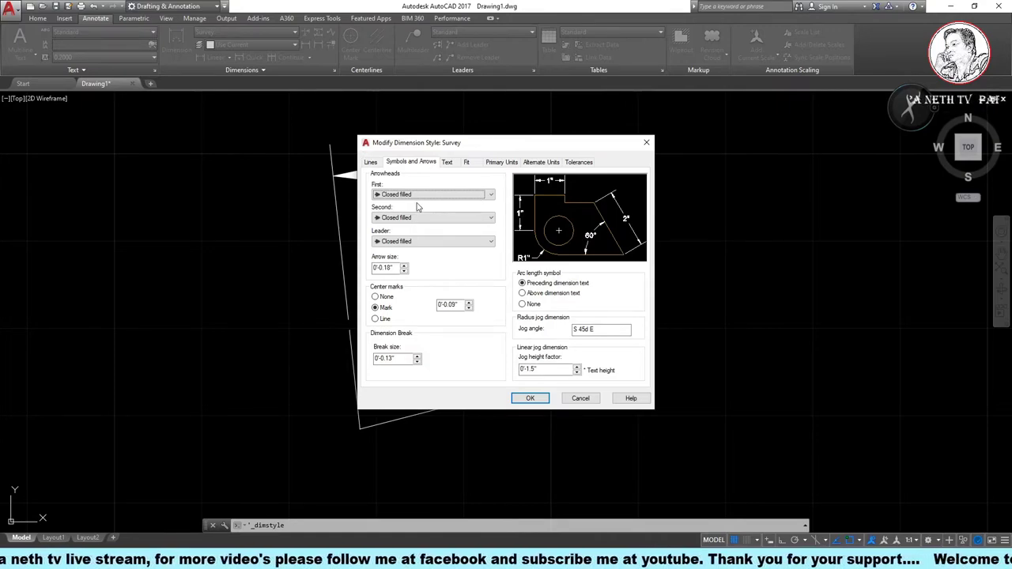
left_click(449, 163)
left_click(467, 162)
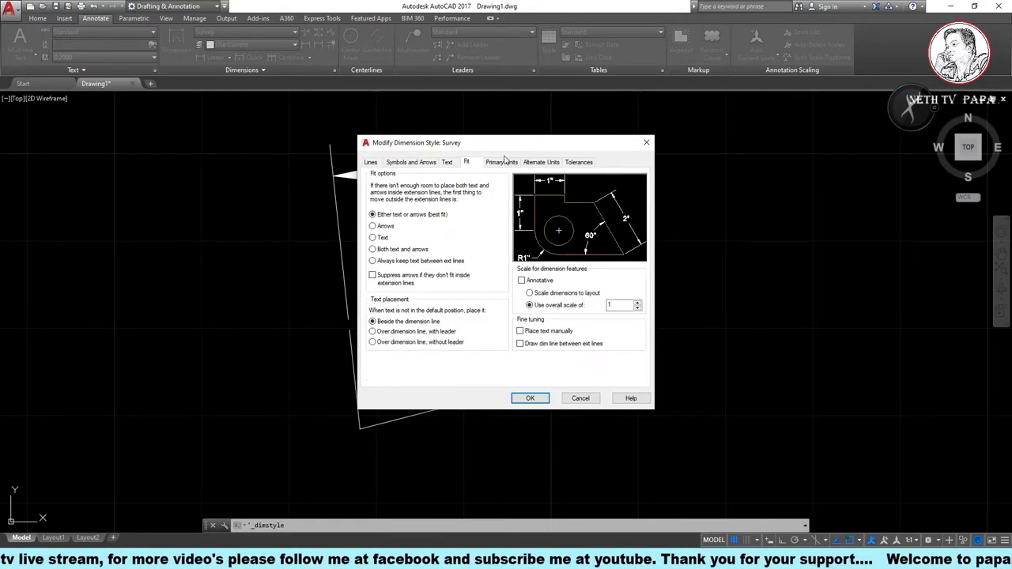
left_click(500, 163)
left_click(472, 200)
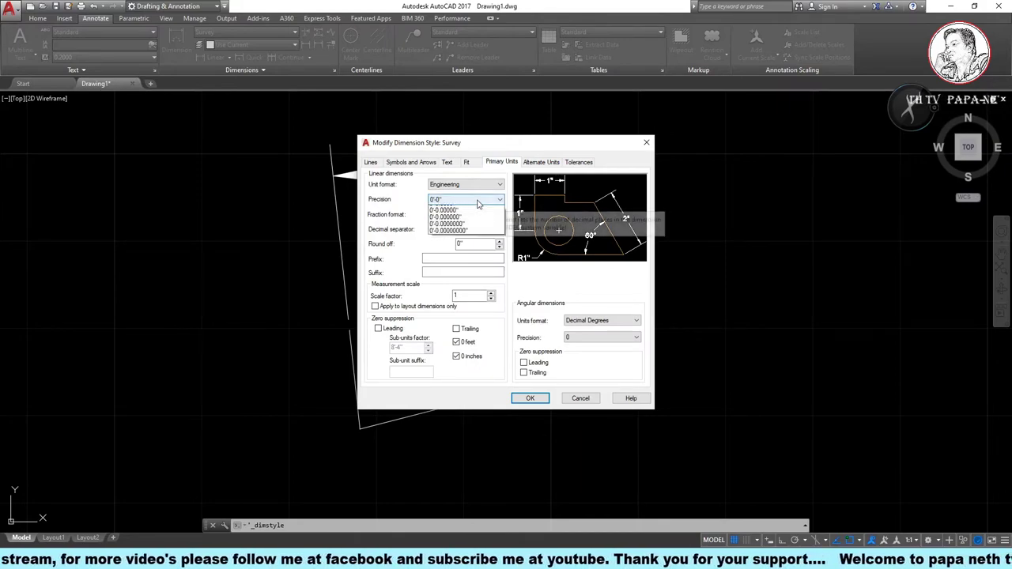
left_click(457, 217)
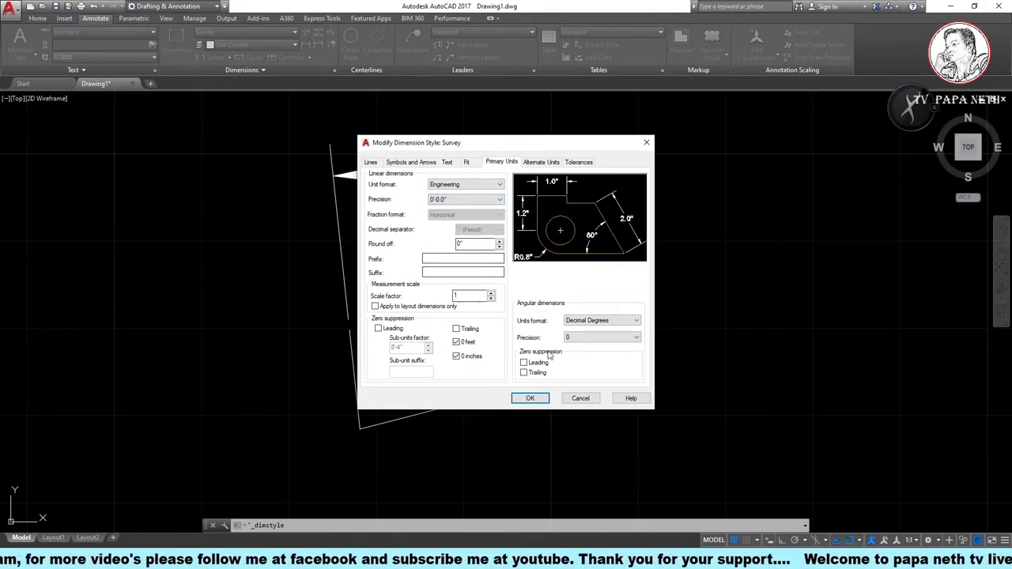
left_click(530, 397)
left_click(567, 360)
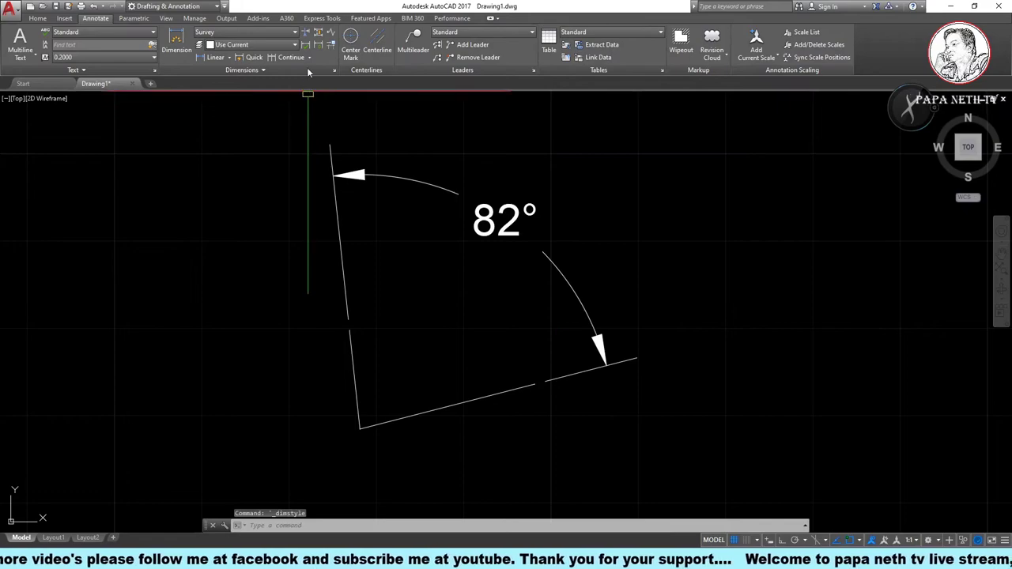
Add a second 82° angular dimension between the bottom and left lines, inside the first.
left_click(44, 19)
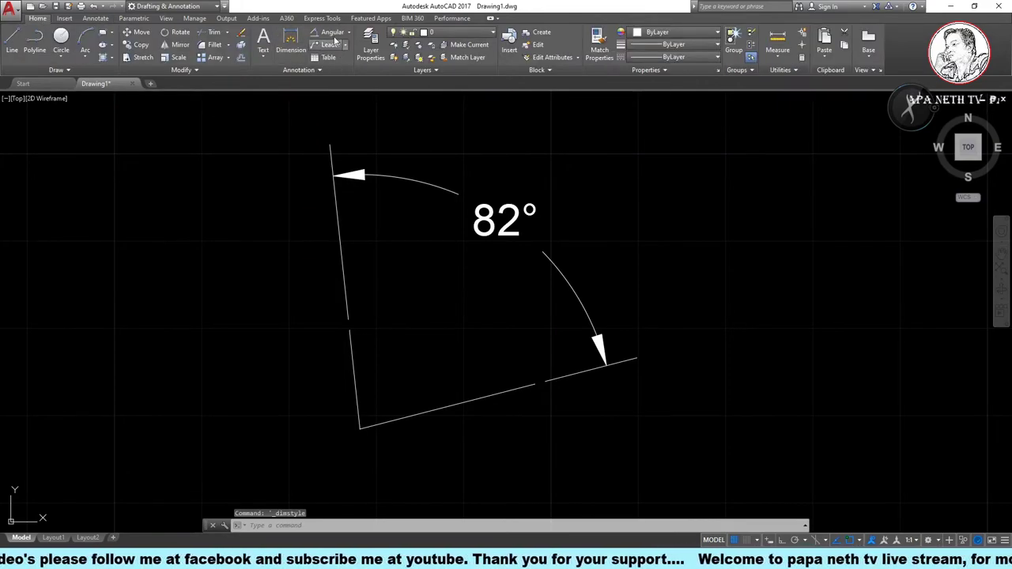
left_click(331, 32)
left_click(471, 400)
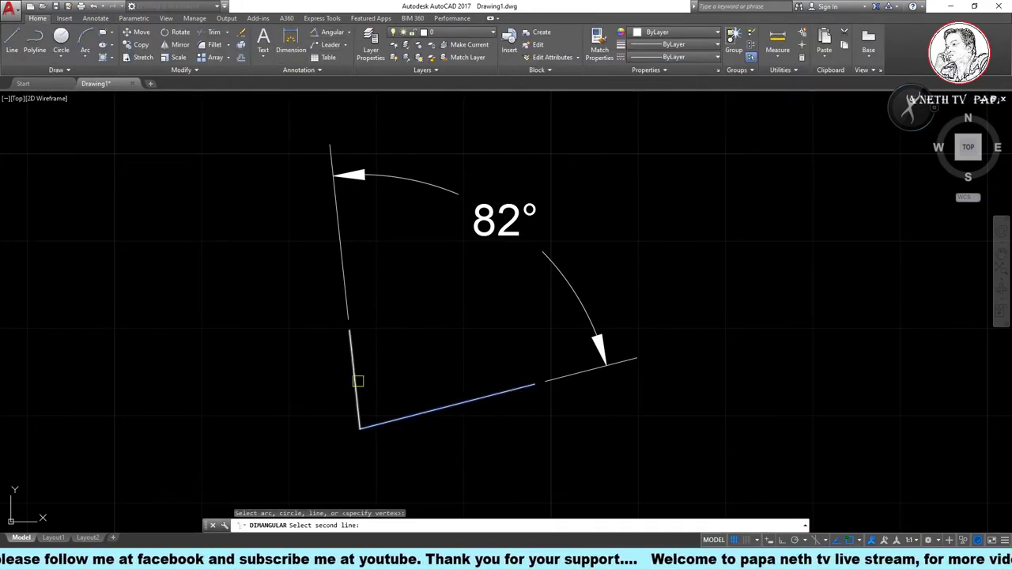
left_click(356, 378)
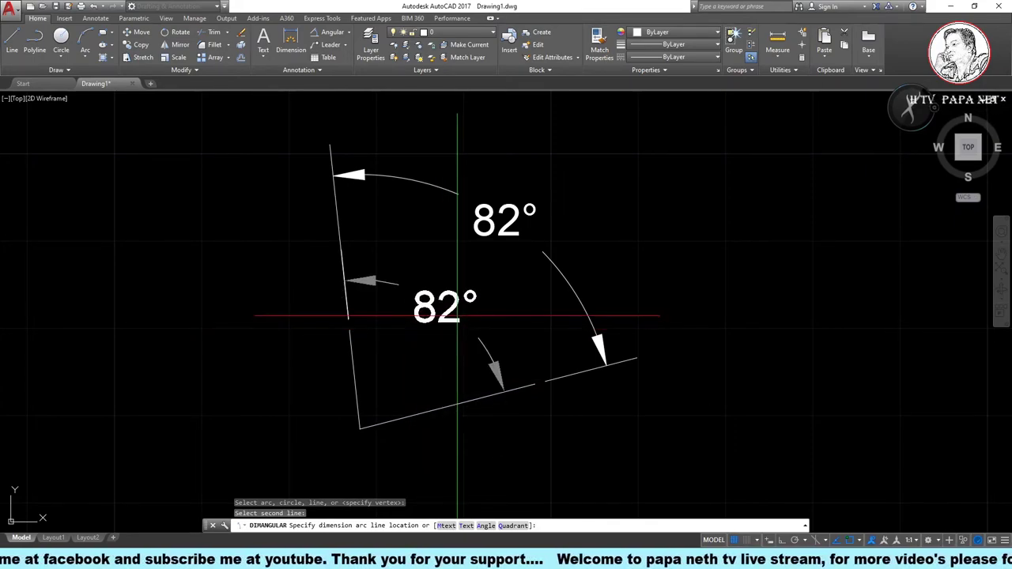
left_click(455, 311)
key("Escape")
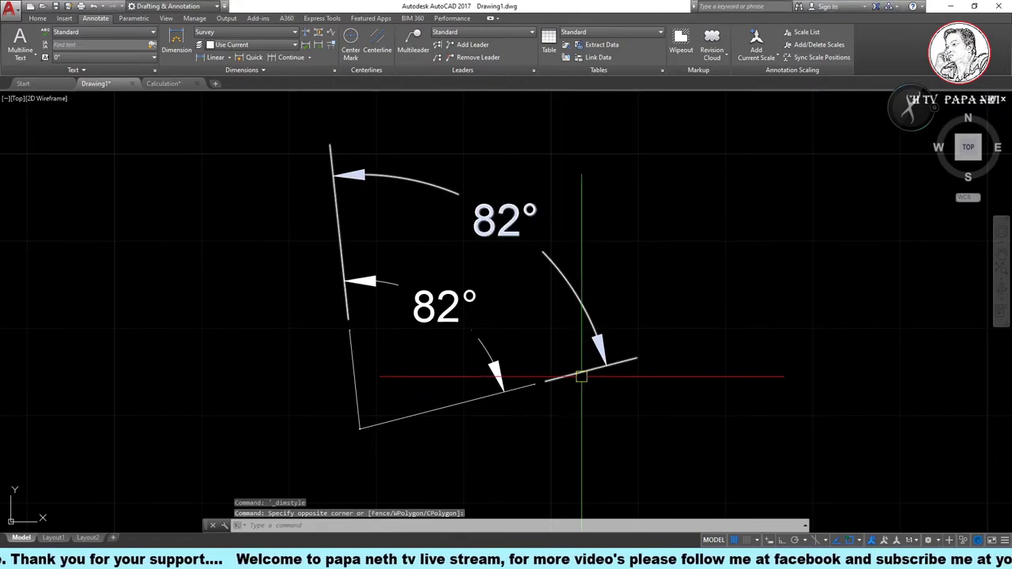
Switch Survey's angular units to Degrees Minutes Seconds at 0d00' precision, making it current.
left_click(334, 70)
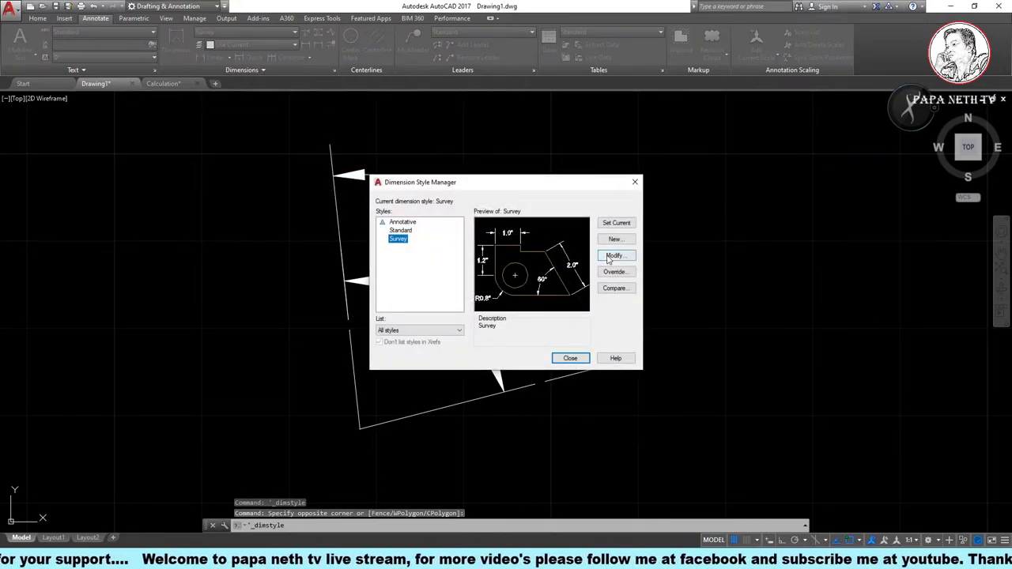
left_click(614, 256)
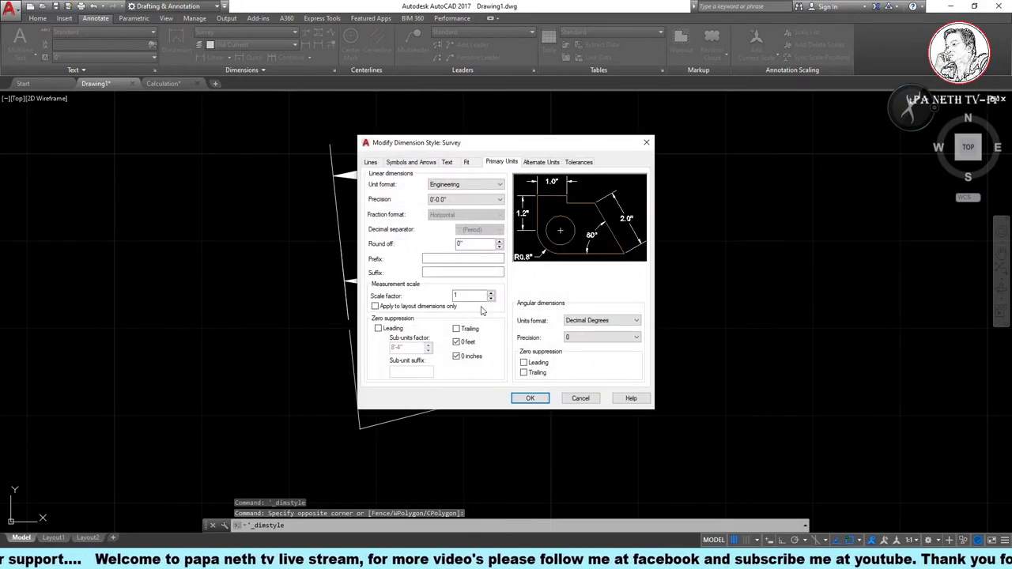
left_click(588, 321)
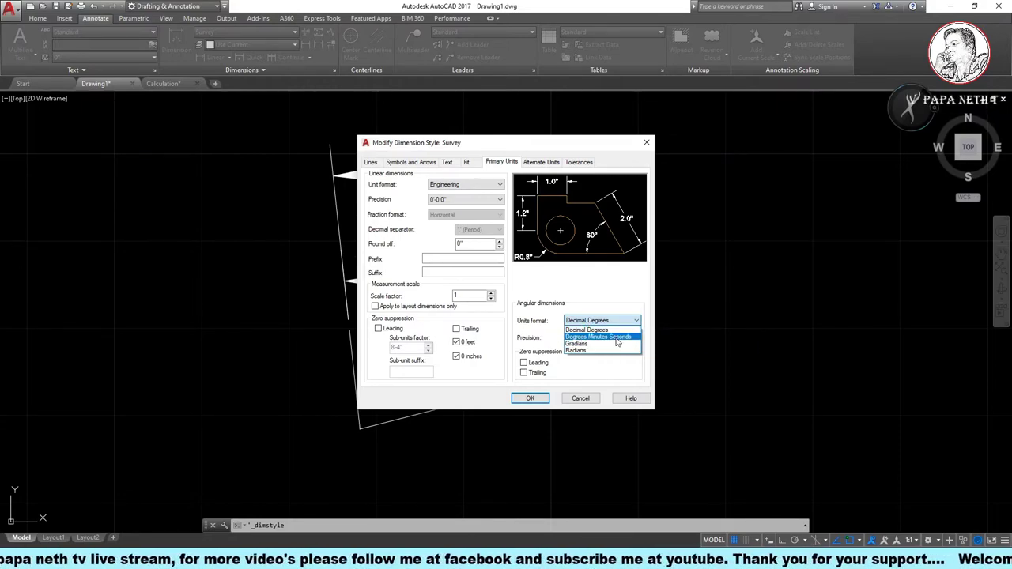
left_click(617, 338)
left_click(611, 341)
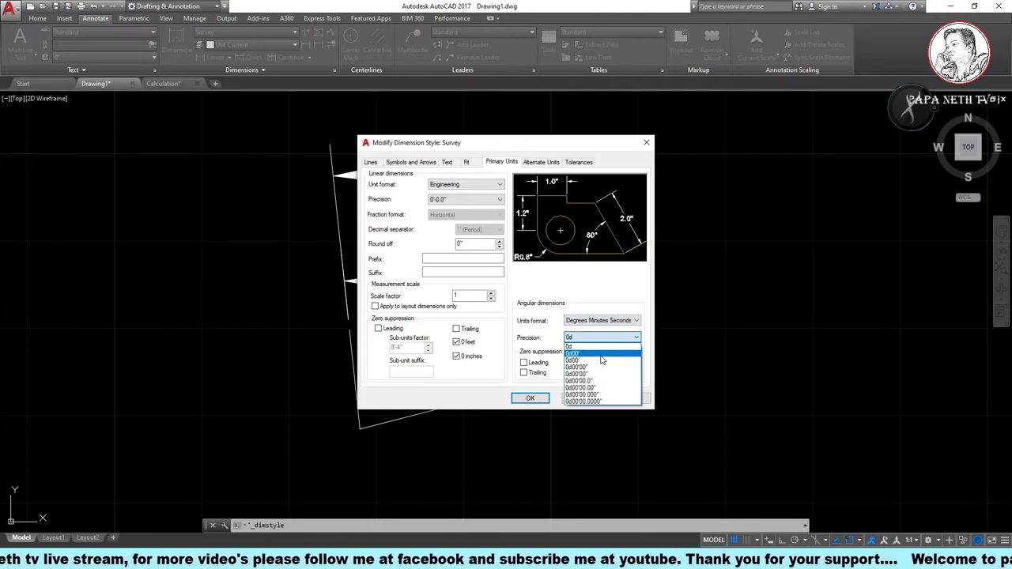
left_click(602, 357)
left_click(546, 401)
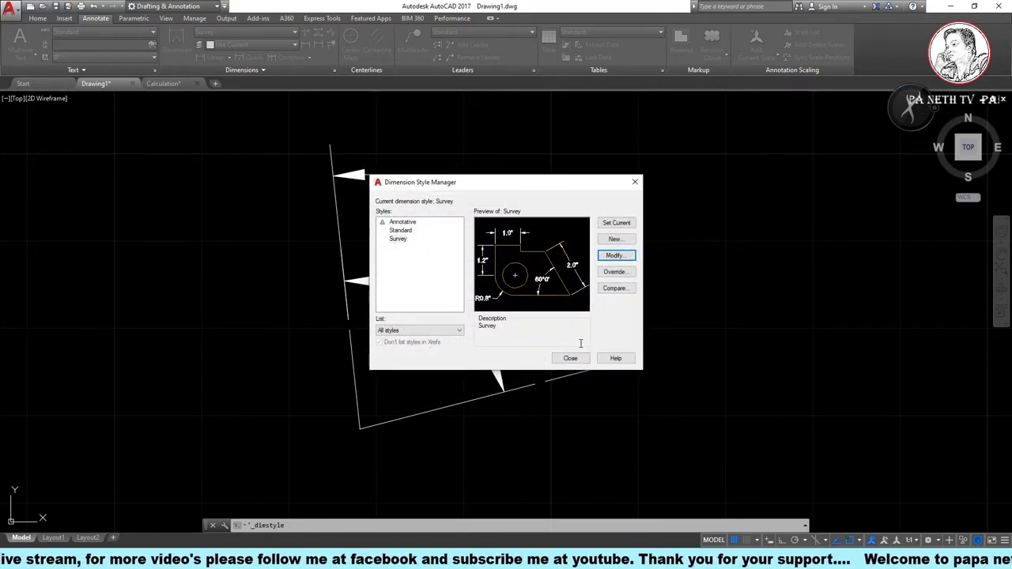
left_click(615, 223)
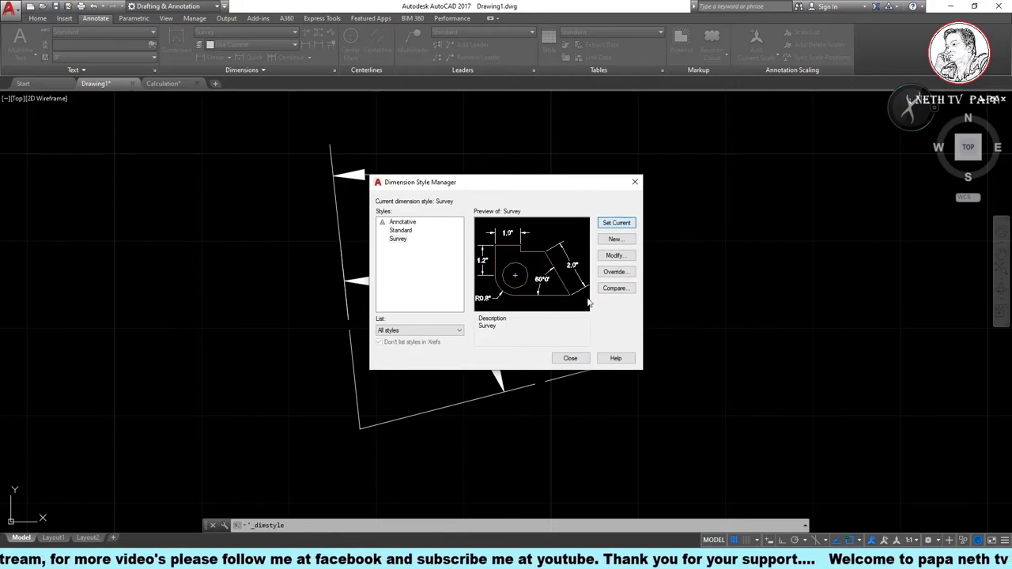
left_click(570, 358)
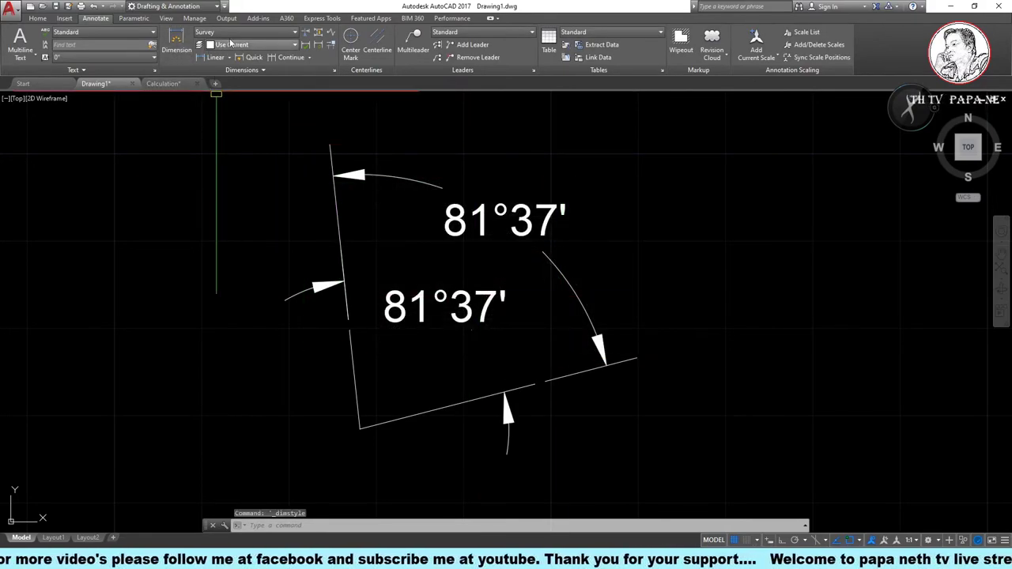
left_click(38, 18)
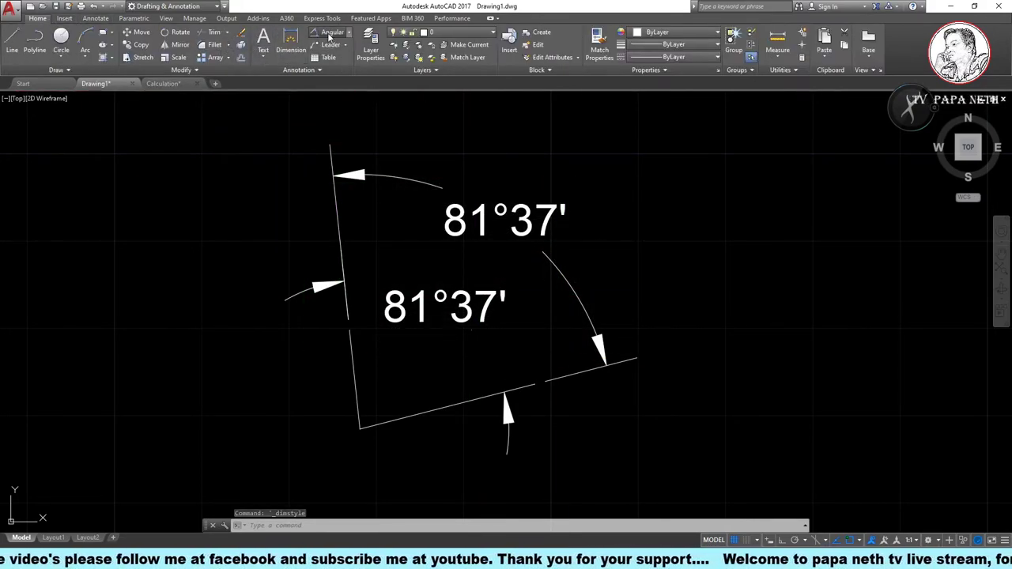
left_click(325, 32)
left_click(446, 403)
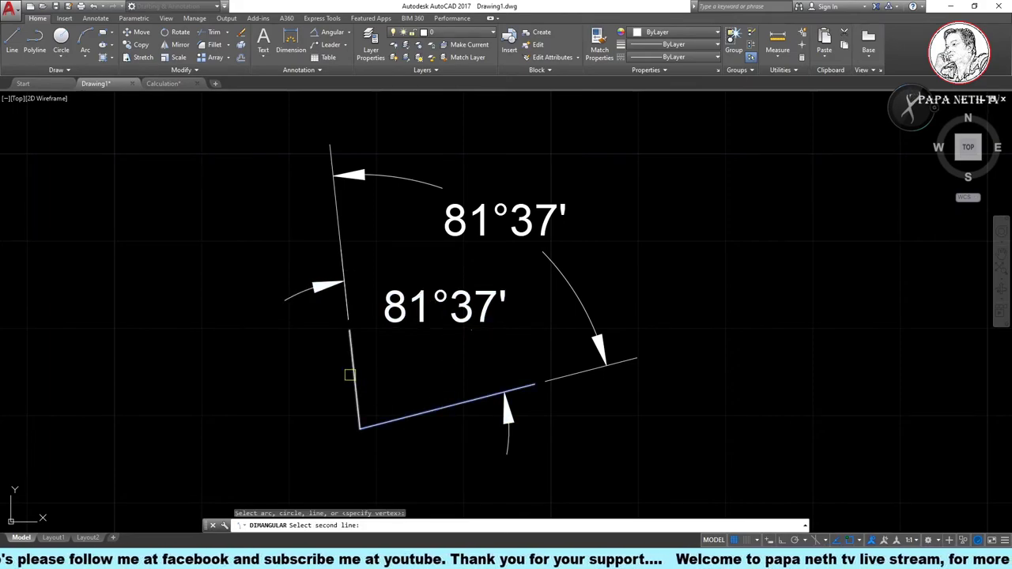
left_click(350, 370)
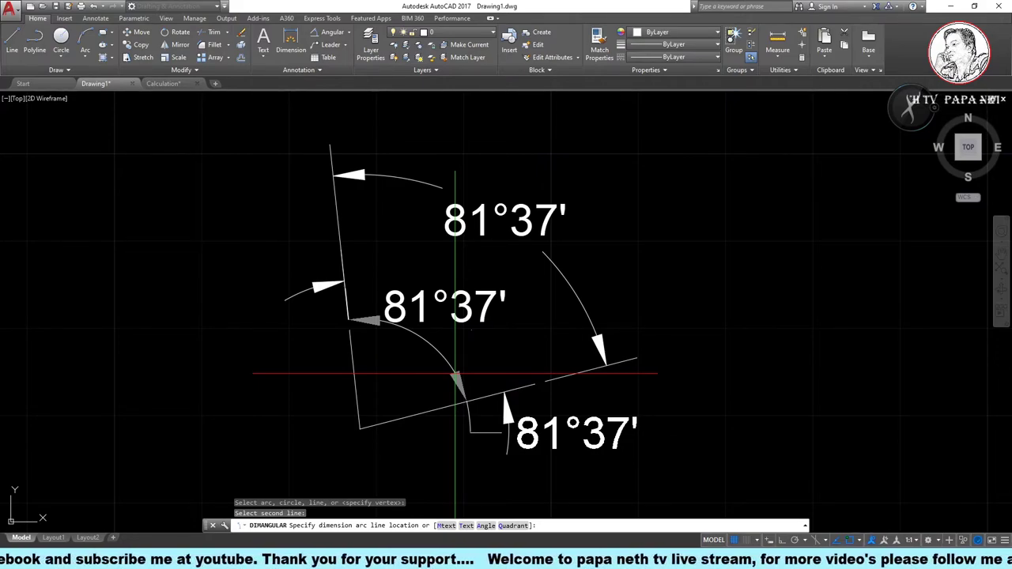
key("Escape")
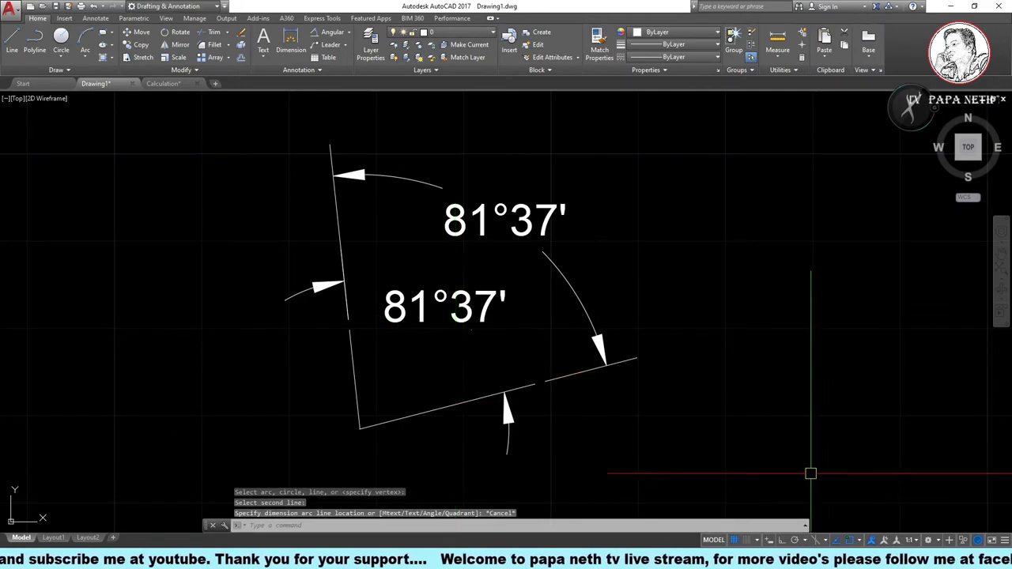
Add Dynamic Input to the status bar and turn it on.
left_click(1004, 541)
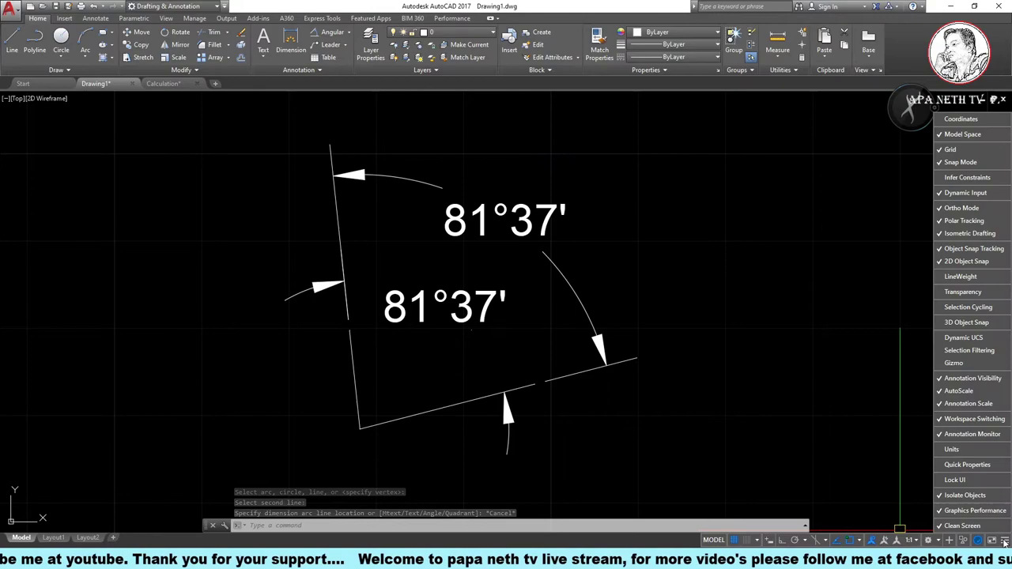
left_click(962, 195)
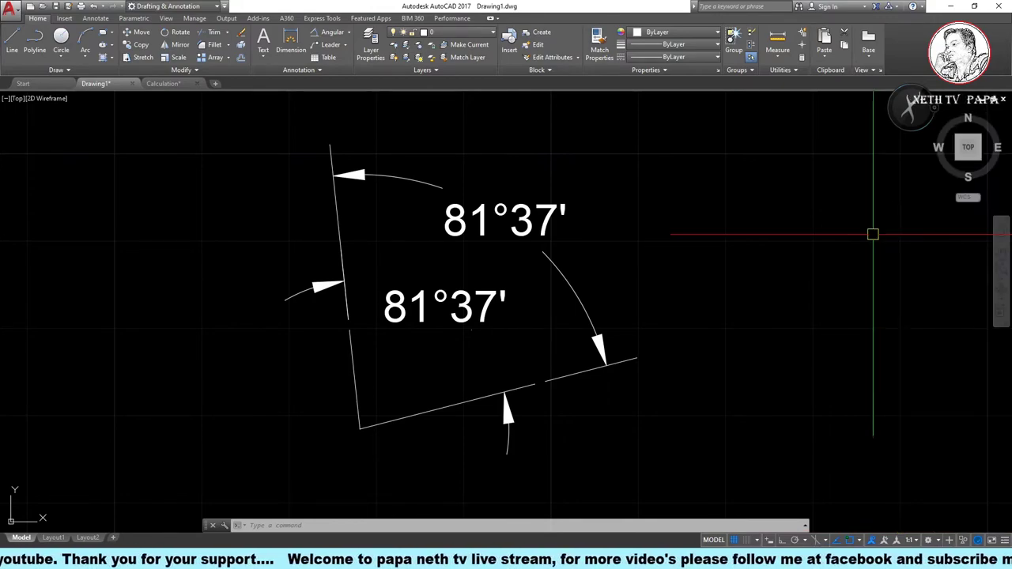
left_click(771, 542)
Review Dynamic Input's pointer input settings (Cartesian, absolute coordinates) and accept the drafting settings.
right_click(771, 542)
left_click(759, 525)
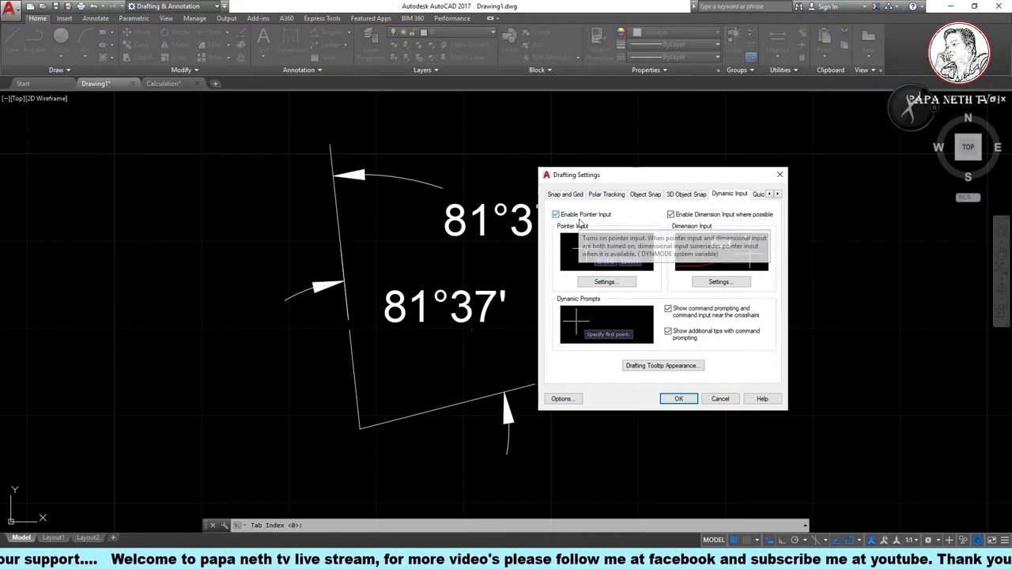
left_click(607, 282)
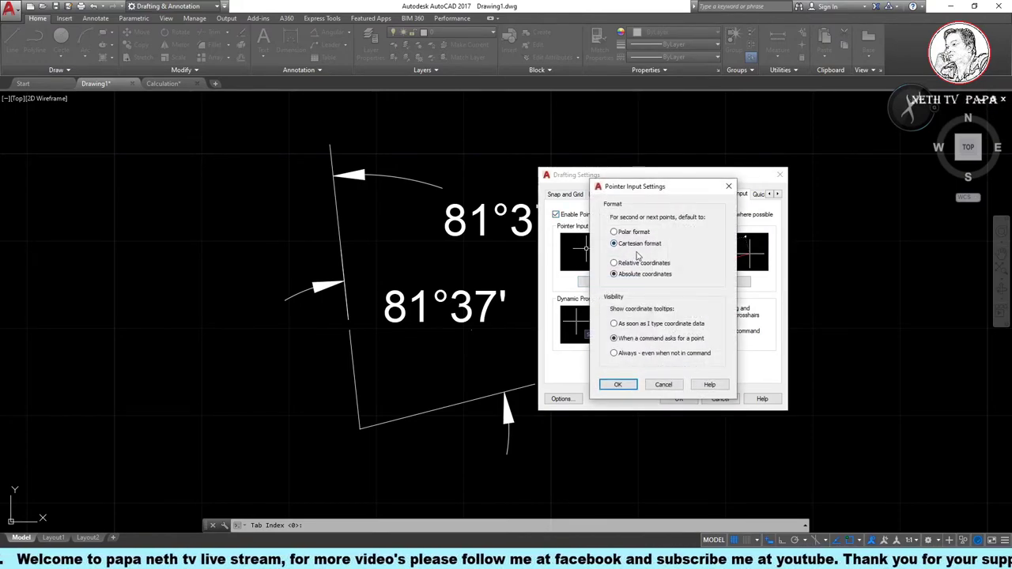
left_click(616, 385)
left_click(664, 400)
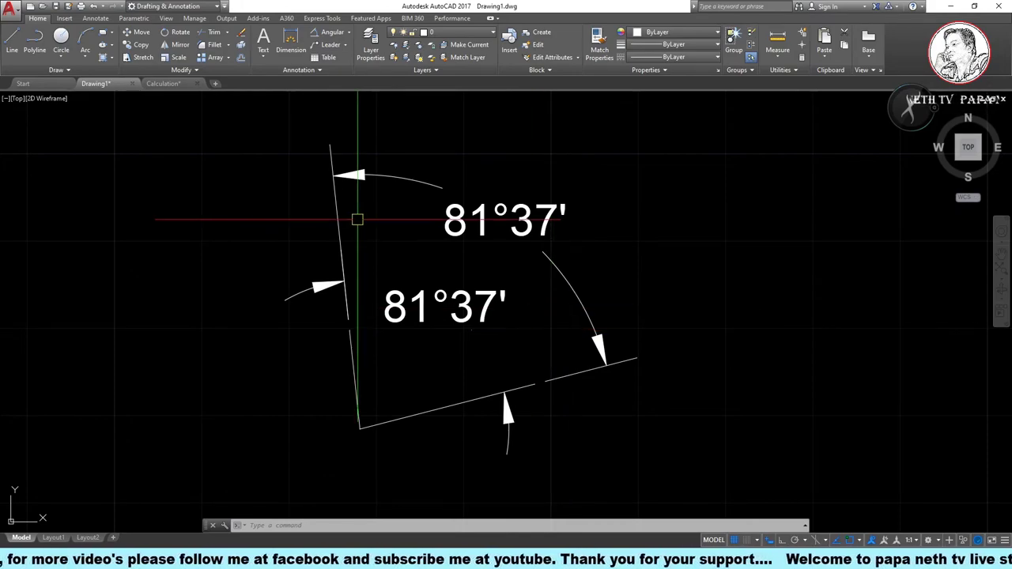
Save As 'Survey Tutorial' into the Desktop folder.
left_click(10, 11)
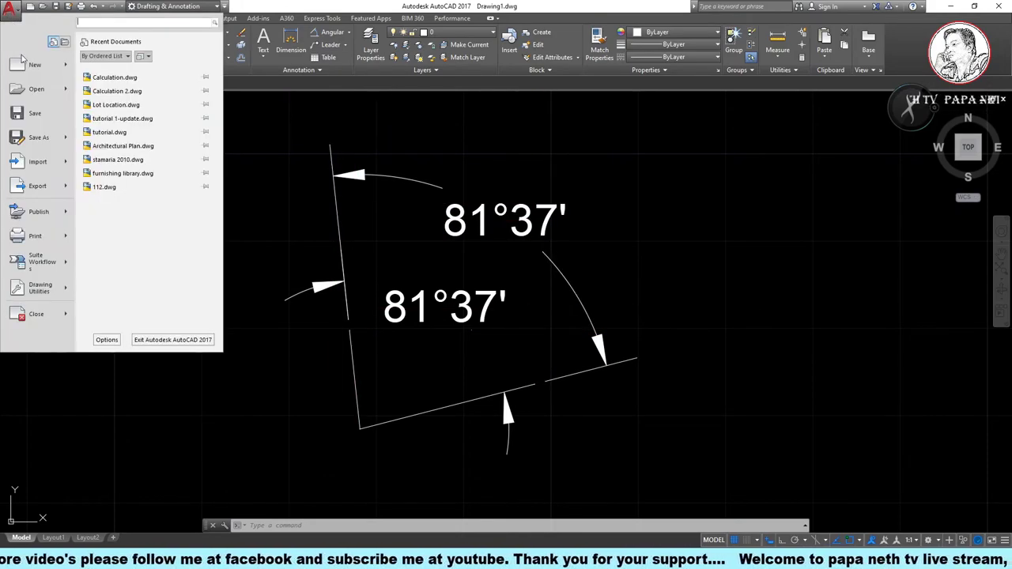
left_click(34, 137)
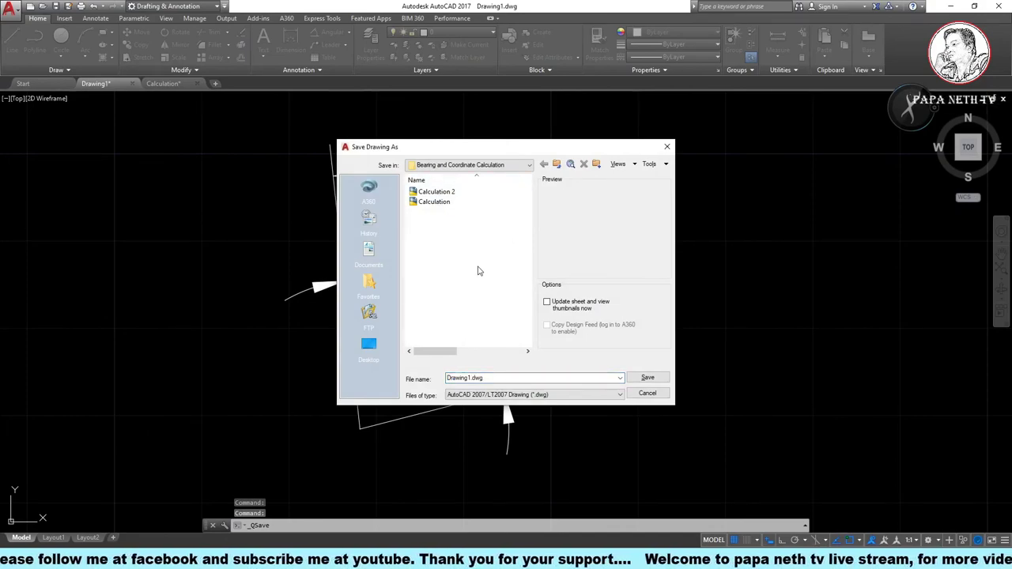
left_click(518, 170)
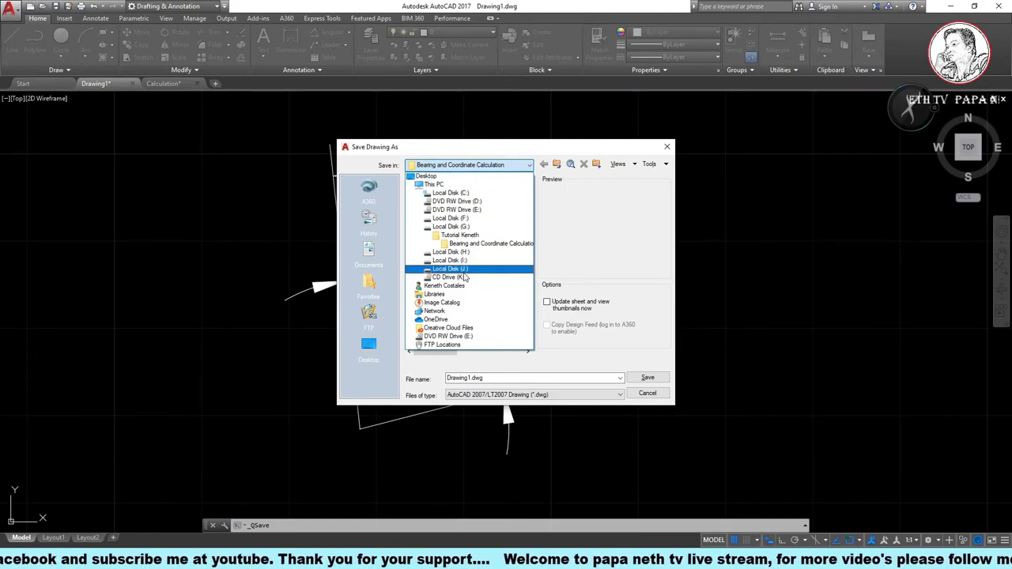
left_click(439, 175)
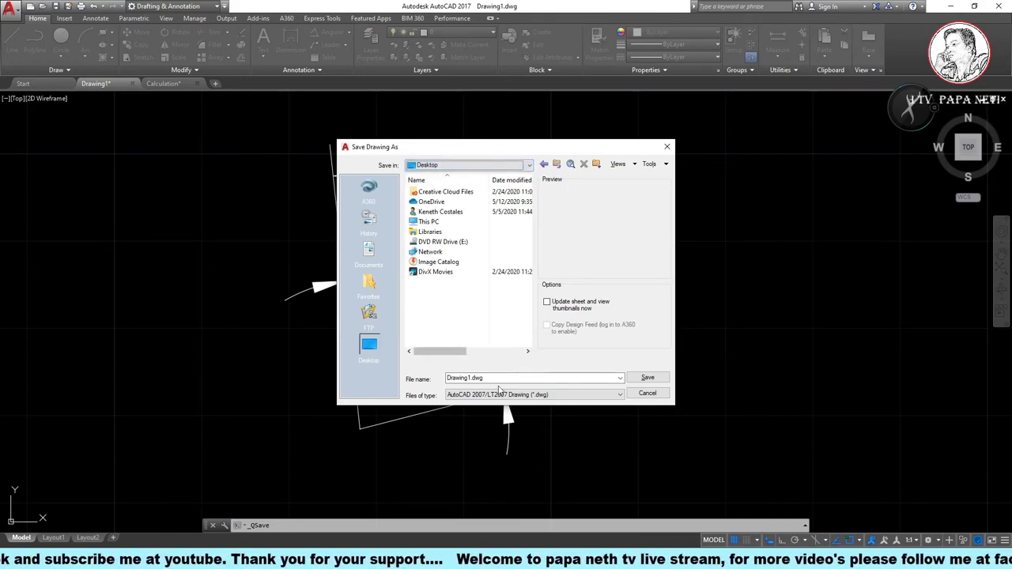
left_click(501, 378)
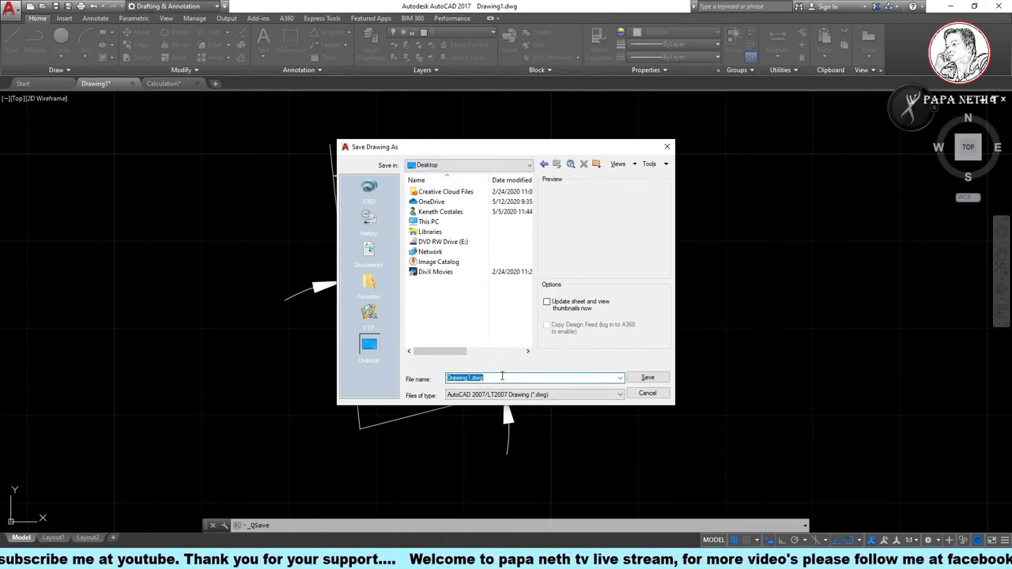
type("Surv")
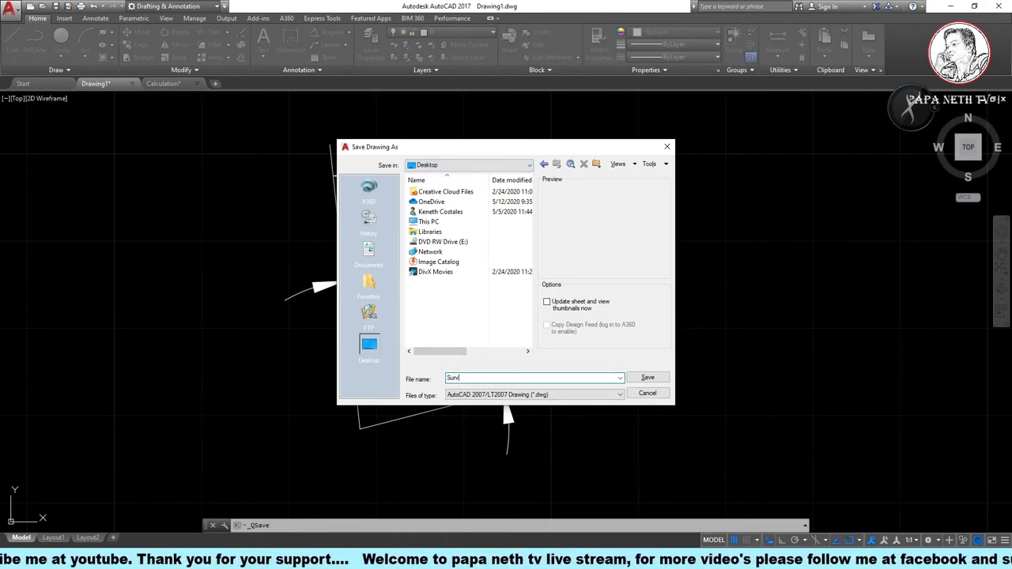
type("ey Tuto")
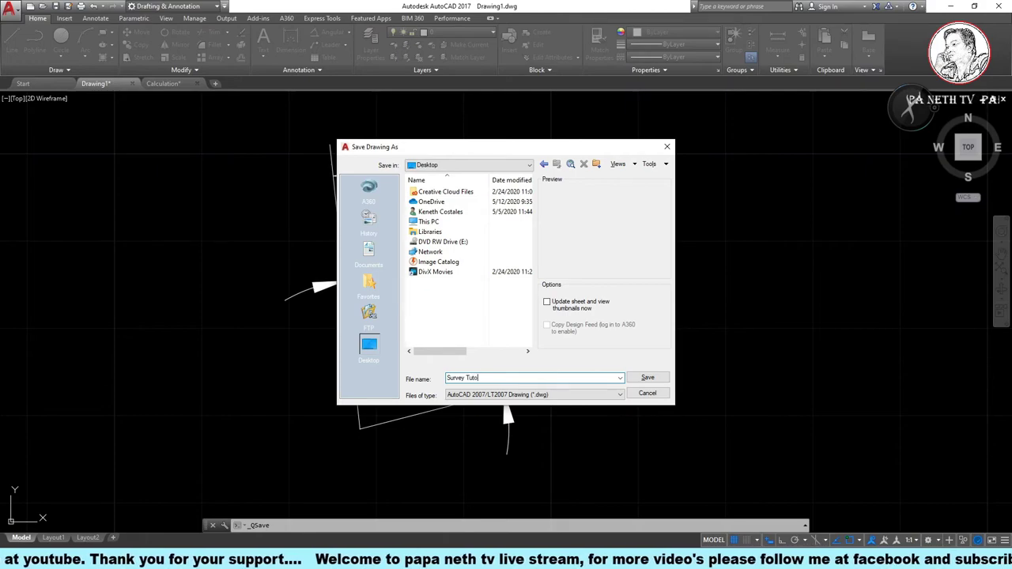
type("rial")
key("Return")
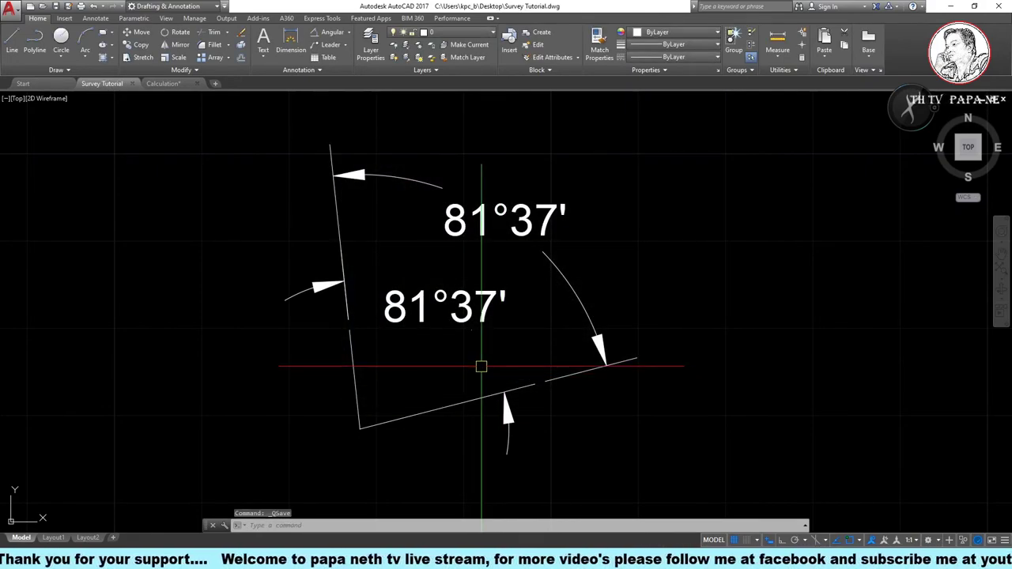
key("Escape")
scroll(491, 301, "down", 4)
scroll(445, 310, "up", 4)
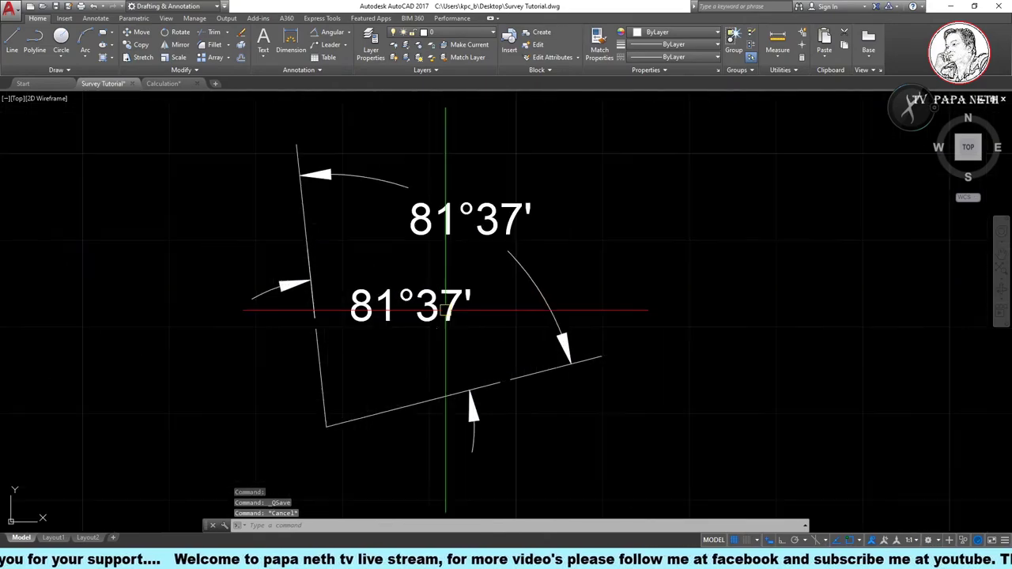
key("Escape")
middle_click_drag(485, 315, 529, 304)
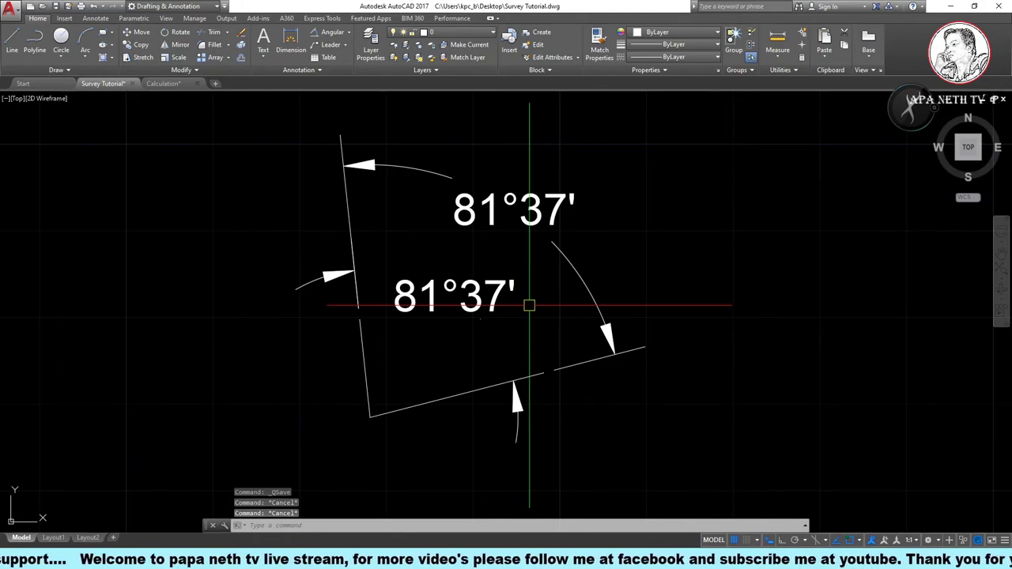
mouse_move(529, 305)
middle_mouse_down()
mouse_move(537, 334)
mouse_move(569, 337)
middle_mouse_up()
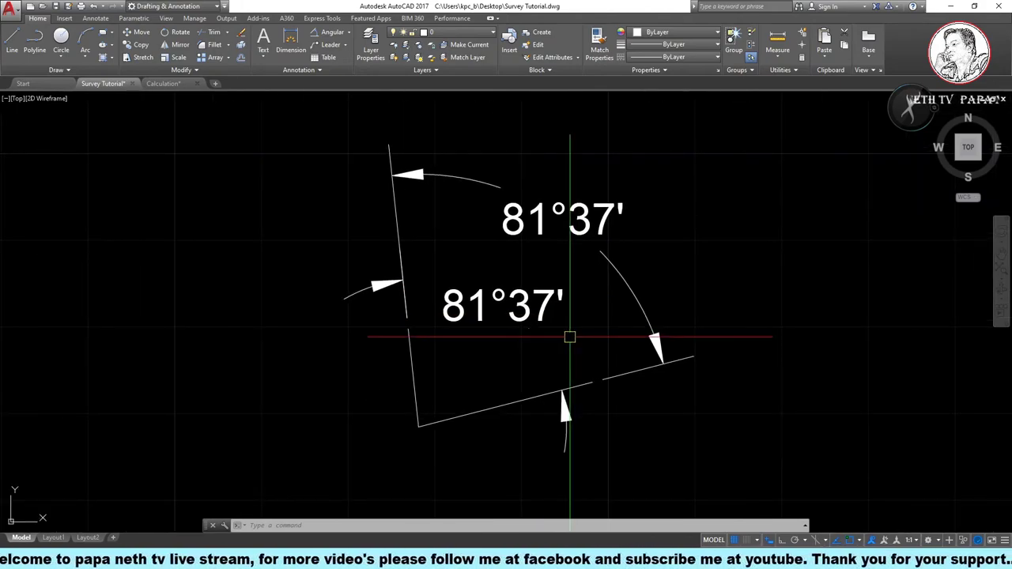
middle_click_drag(569, 337, 542, 335)
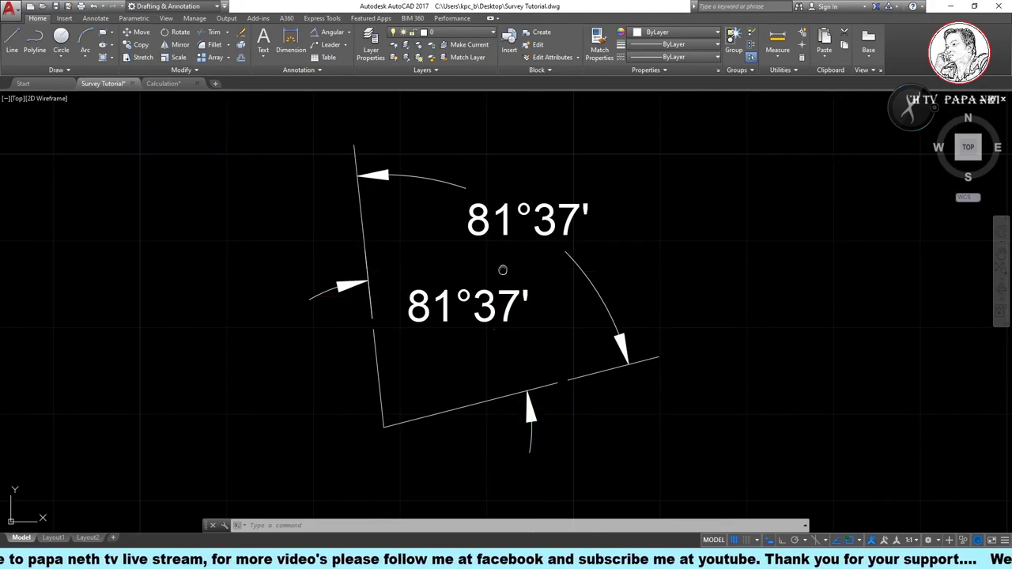
key("Escape")
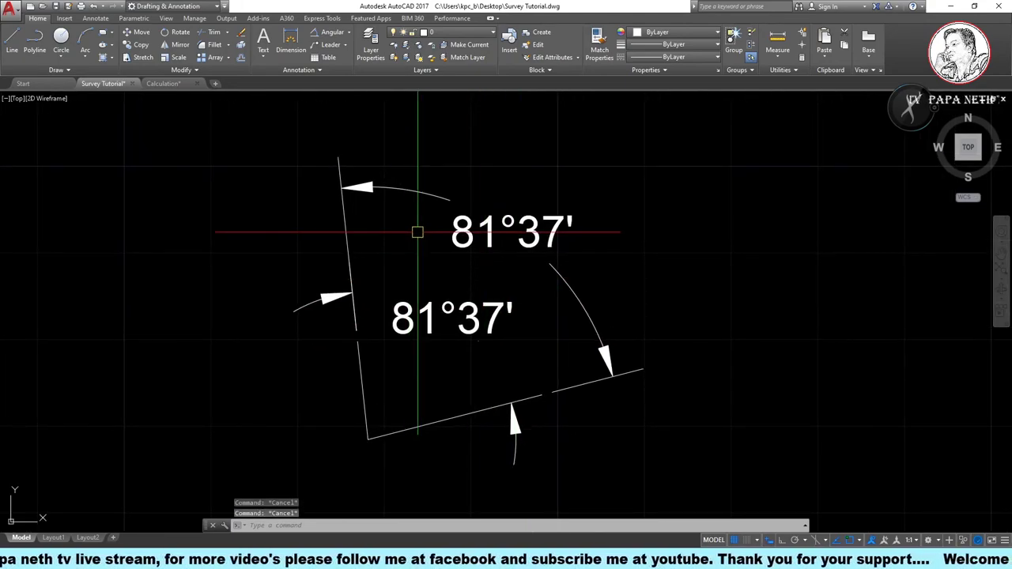